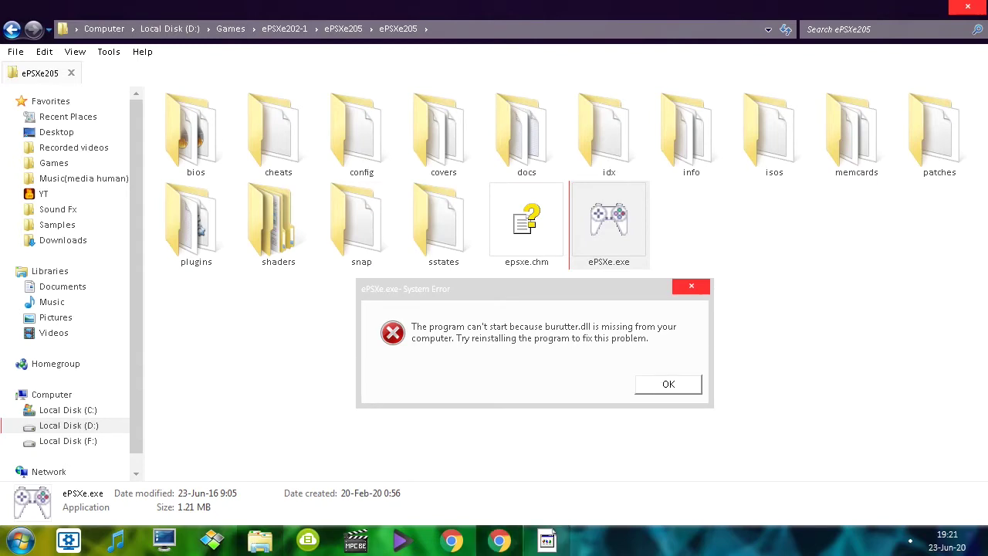
Step: Dismiss the ePSXe.exe error, switch to Chrome and look through the C++ redistributable search results for an all-in-one runtime package
click(498, 541)
click(690, 287)
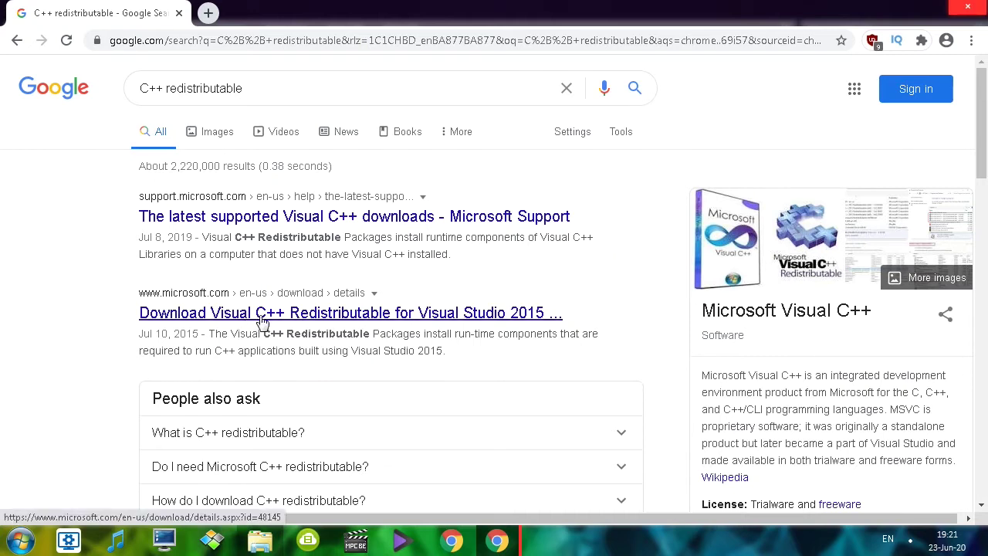
scroll(516, 324, down, 4)
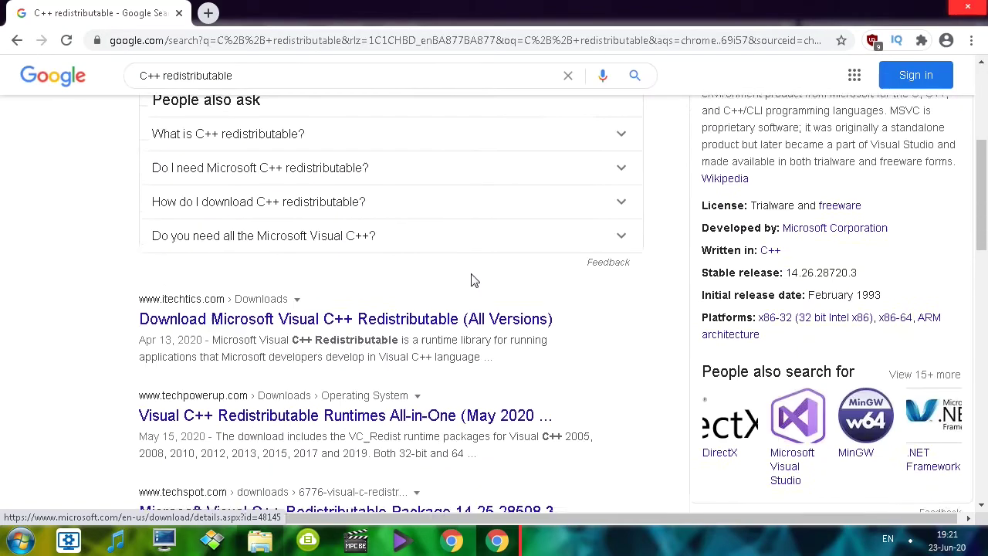
scroll(479, 284, down, 3)
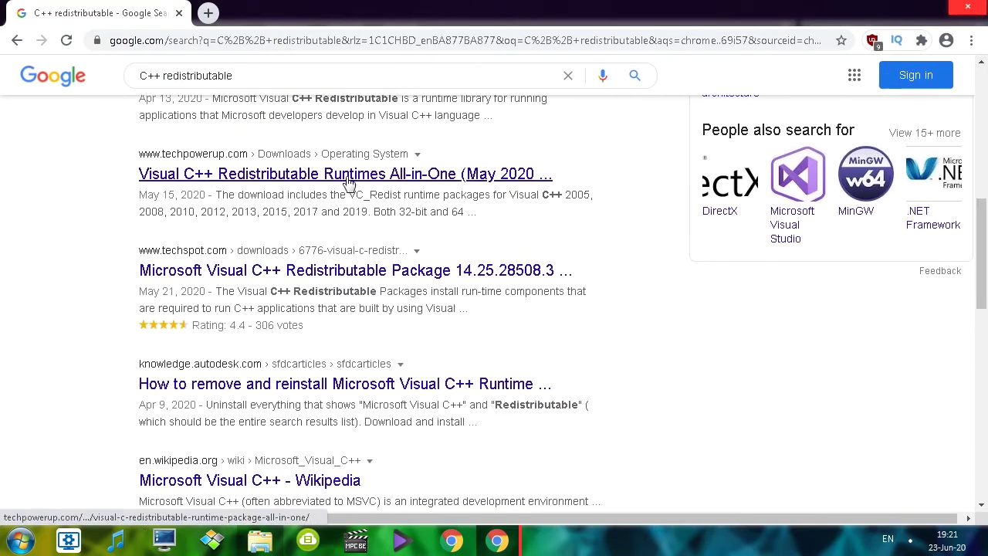
scroll(309, 201, up, 1)
scroll(298, 216, up, 1)
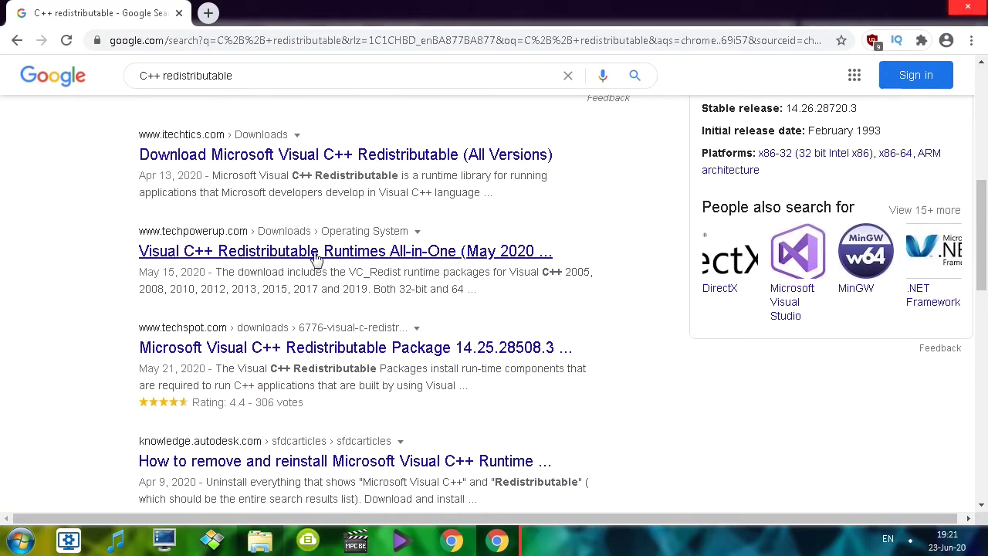
scroll(214, 258, up, 6)
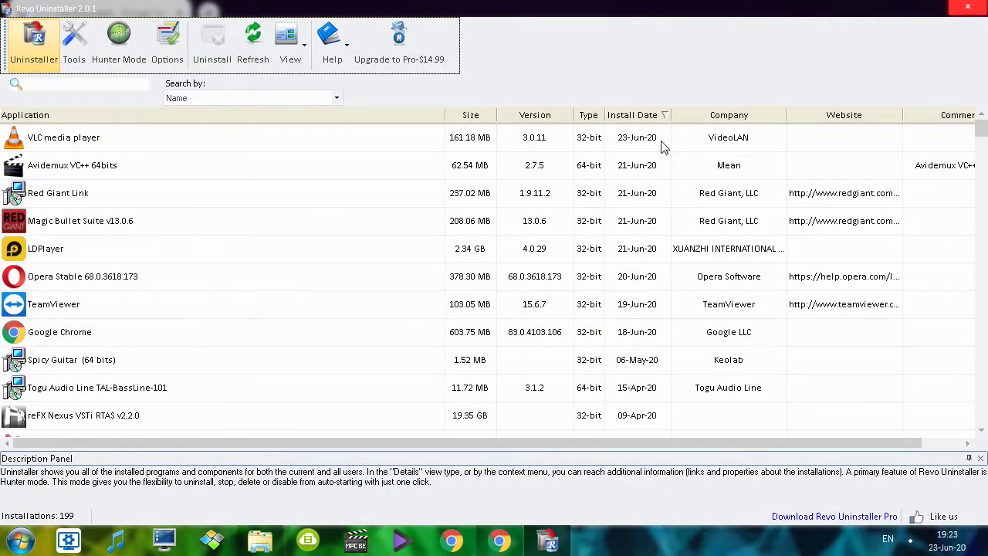
Step: In Revo Uninstaller, examine which Microsoft Visual C++ Redistributable versions are among the installed programs
click(980, 146)
drag(981, 147, 980, 242)
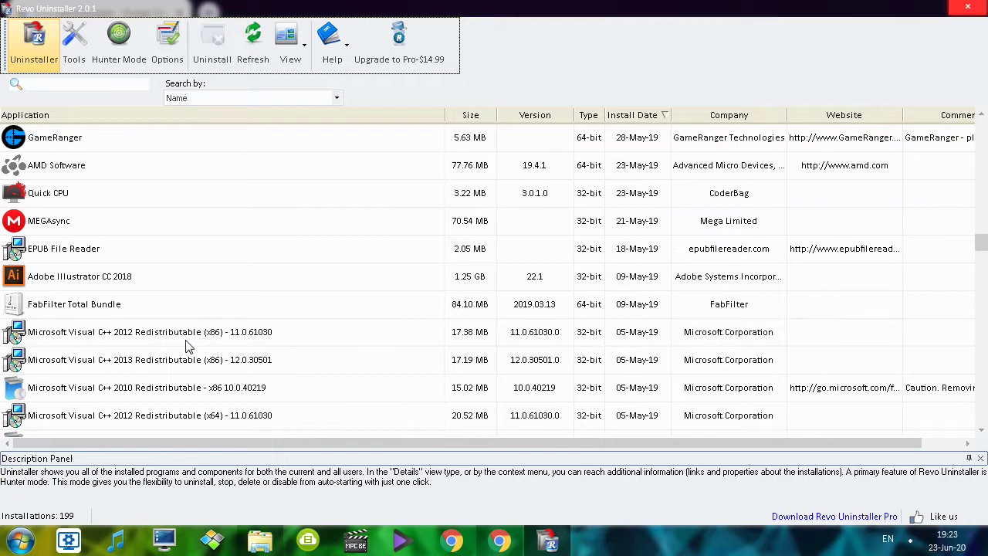
click(56, 338)
scroll(66, 294, down, 1)
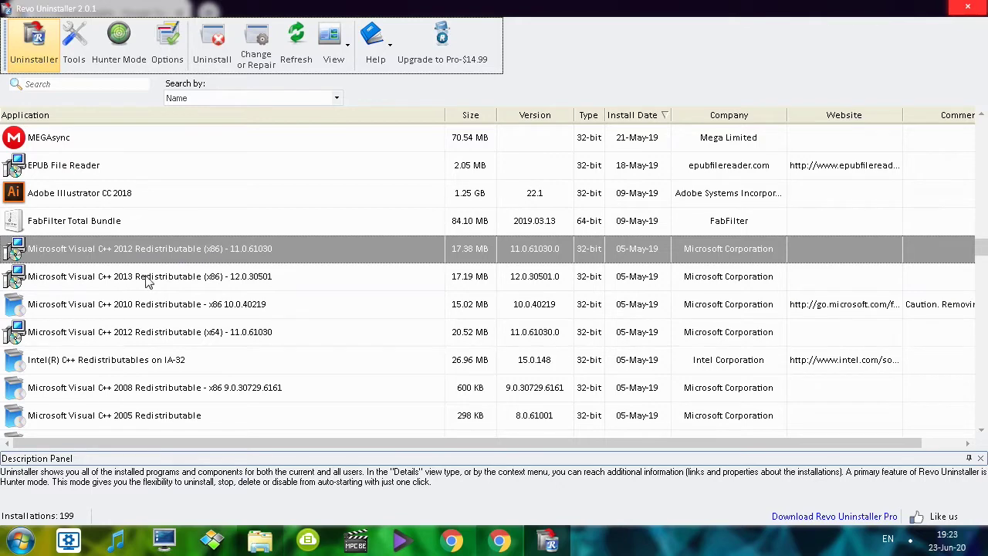
scroll(131, 276, down, 1)
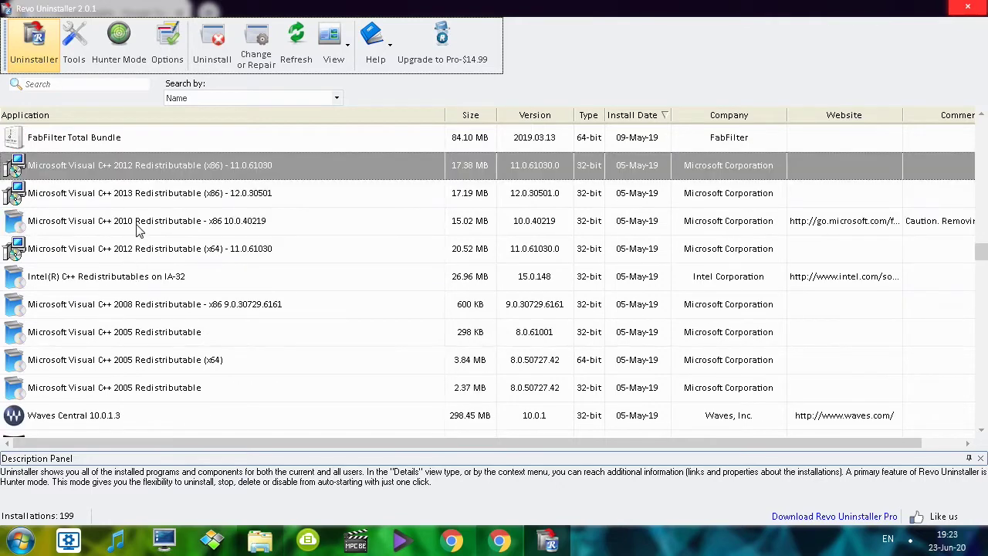
scroll(135, 336, down, 1)
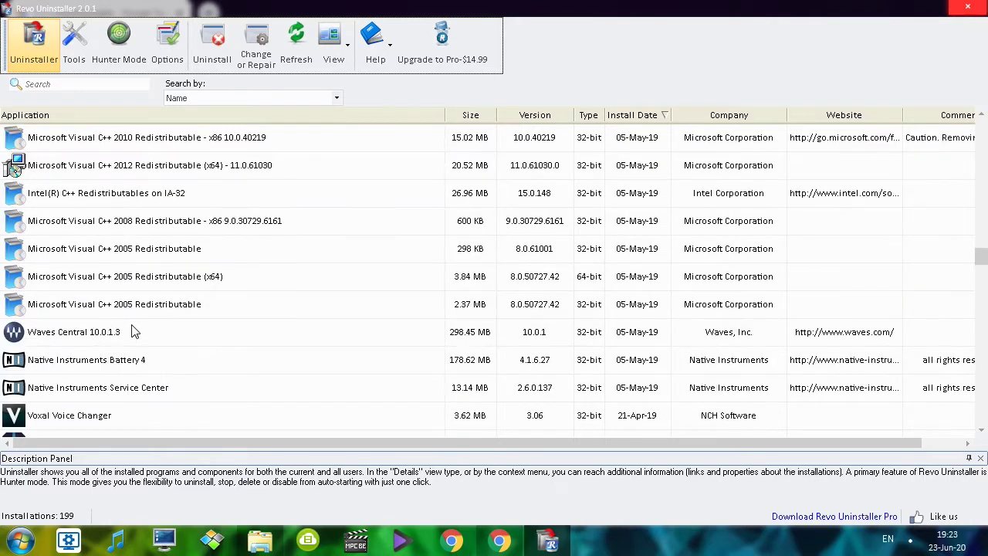
scroll(171, 291, up, 1)
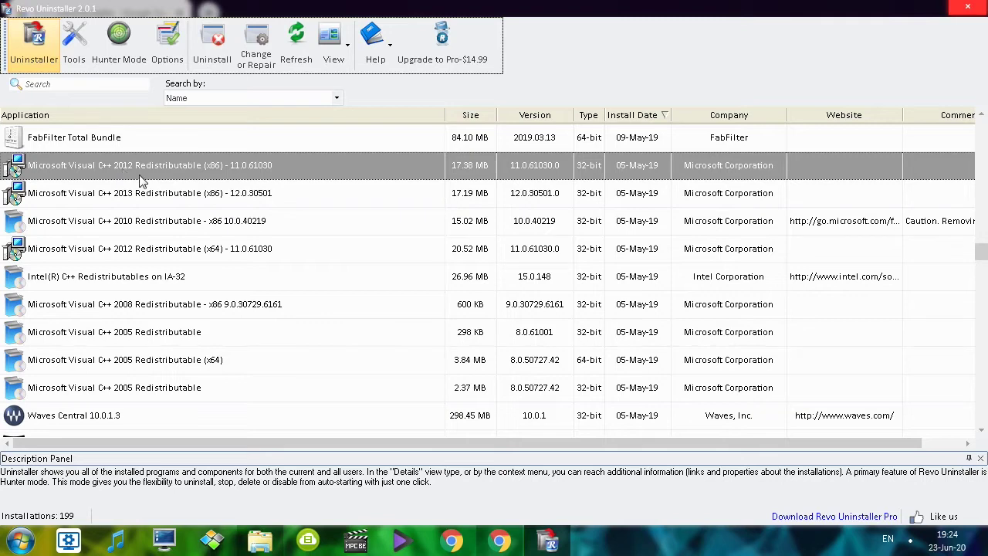
Step: Switch to Chrome and search Google for "C++ redistributable 2020"
click(499, 541)
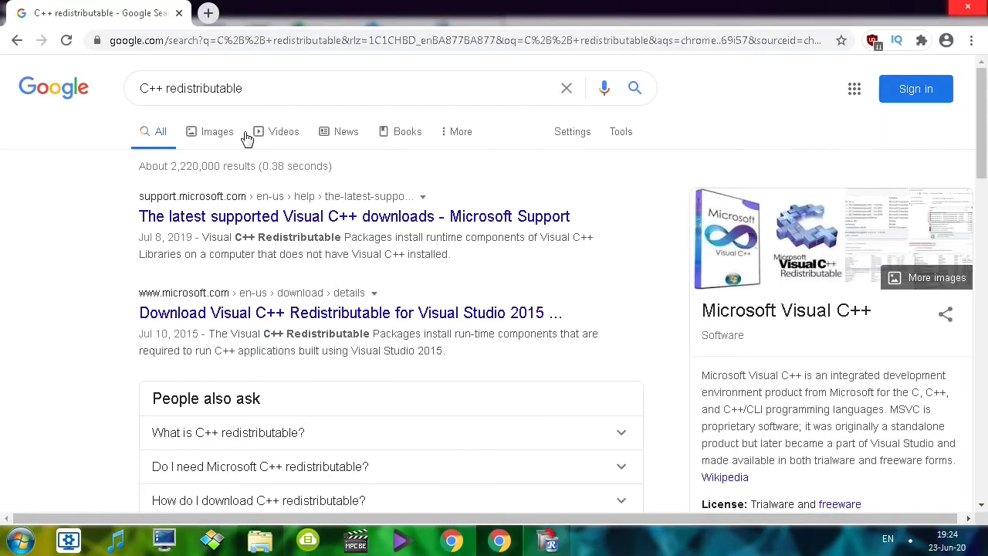
click(271, 88)
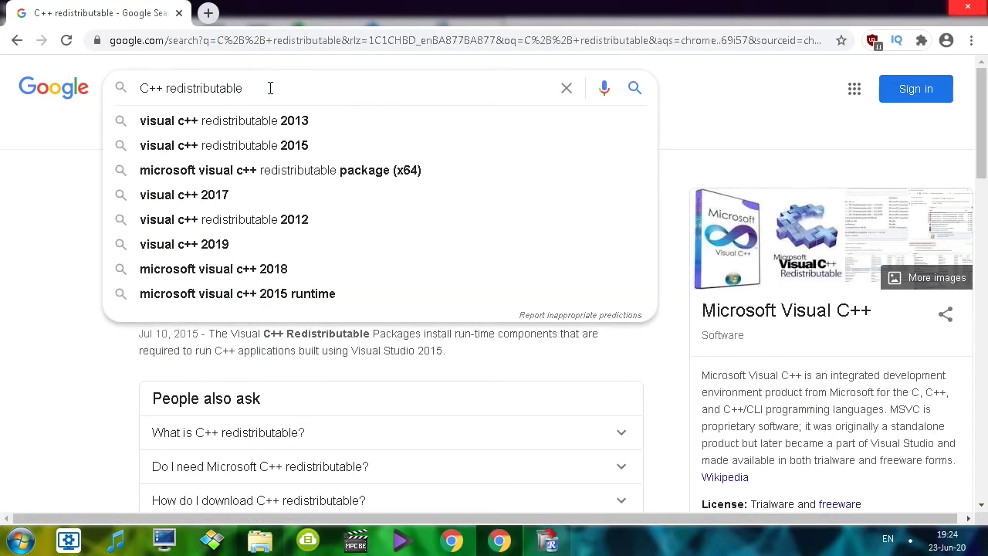
text(2020)
key(Return)
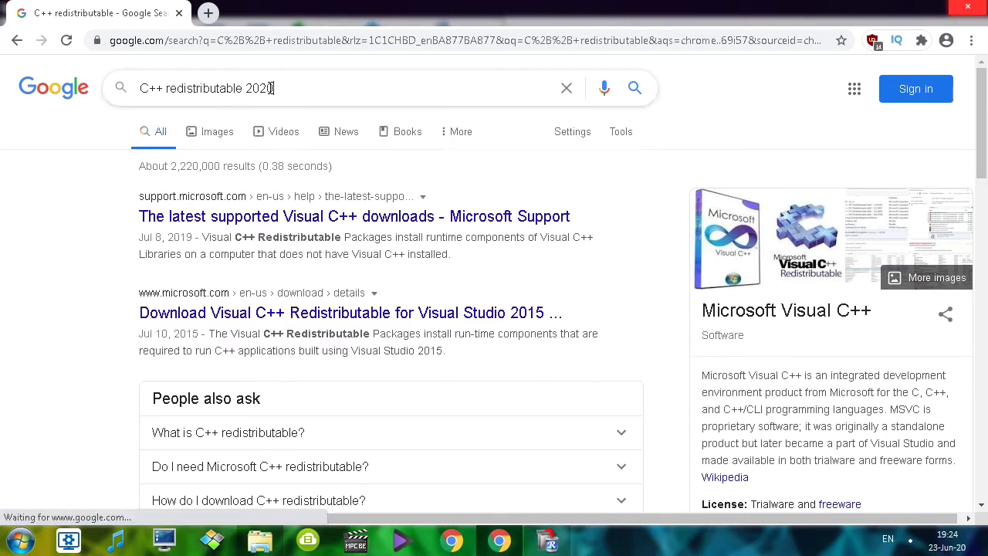
Step: Change the Google search to "C++ redistributable 2019" and look over the download results
click(300, 88)
key(BackSpace)
key(BackSpace)
text(1)
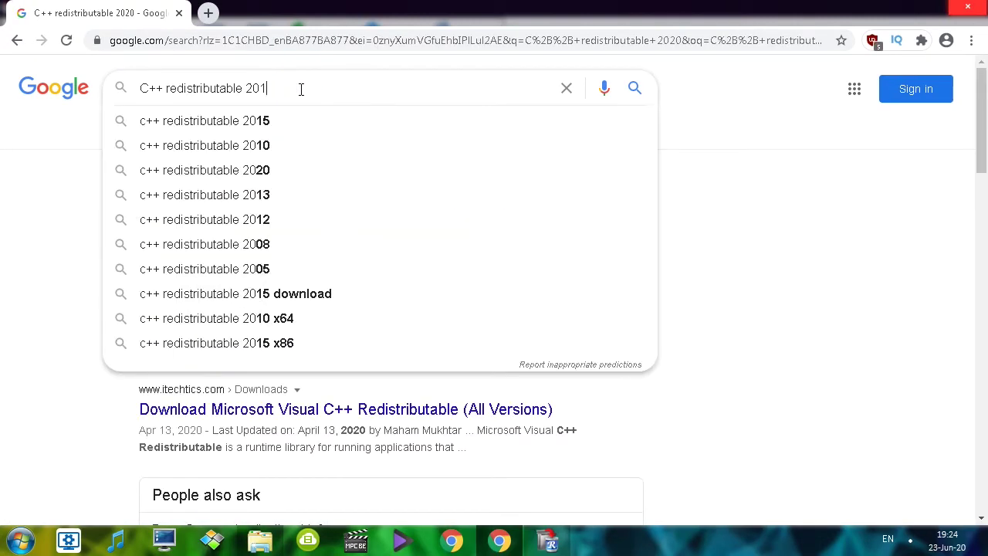
text(9)
key(Return)
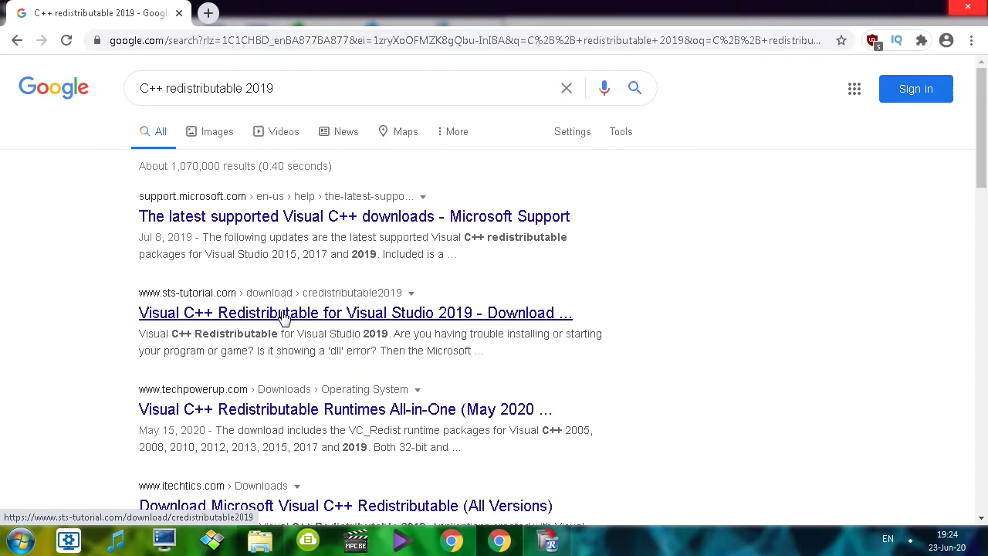
scroll(298, 324, down, 1)
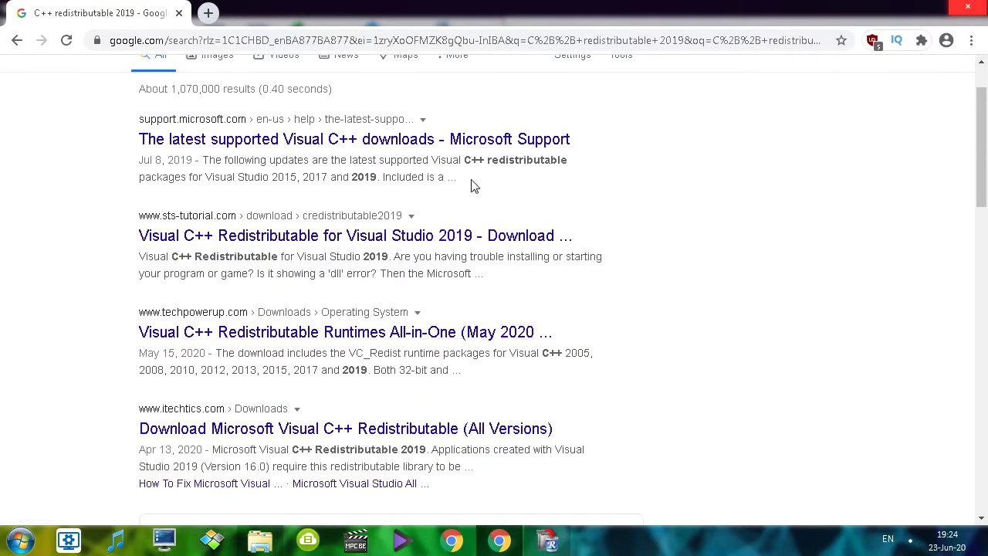
Step: Minimize Chrome and Revo Uninstaller, run ePSXe.exe from the ePSXe205 folder and dismiss its message
click(918, 10)
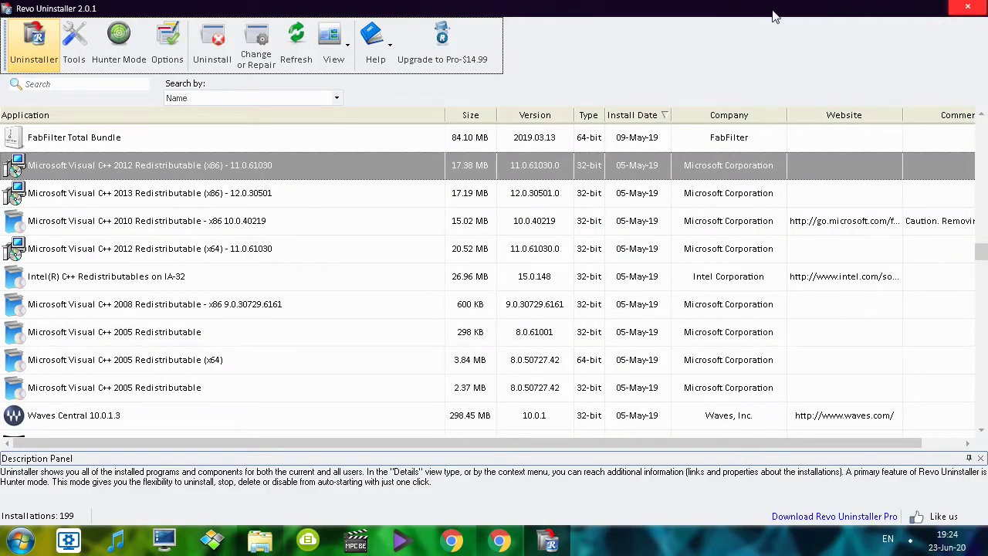
click(917, 9)
click(571, 343)
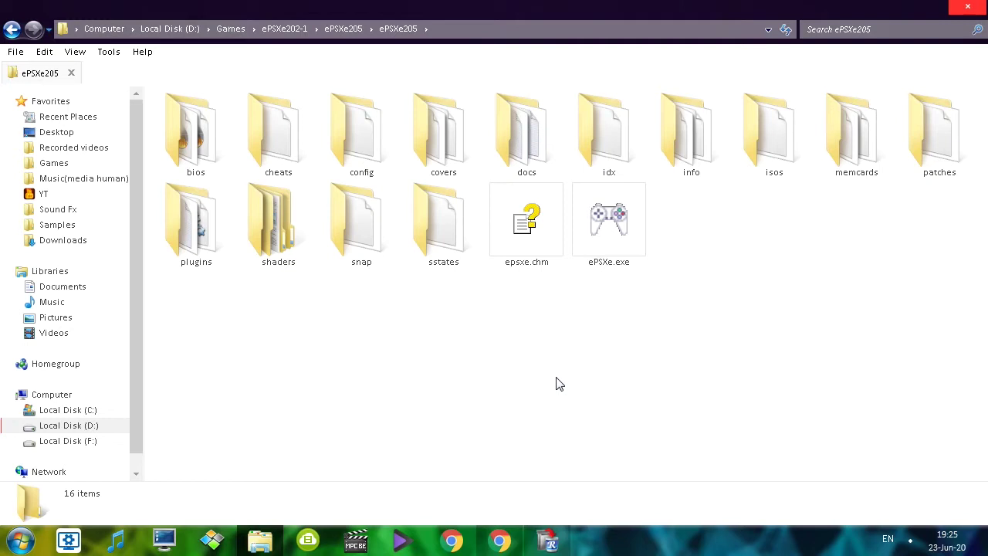
double_click(609, 220)
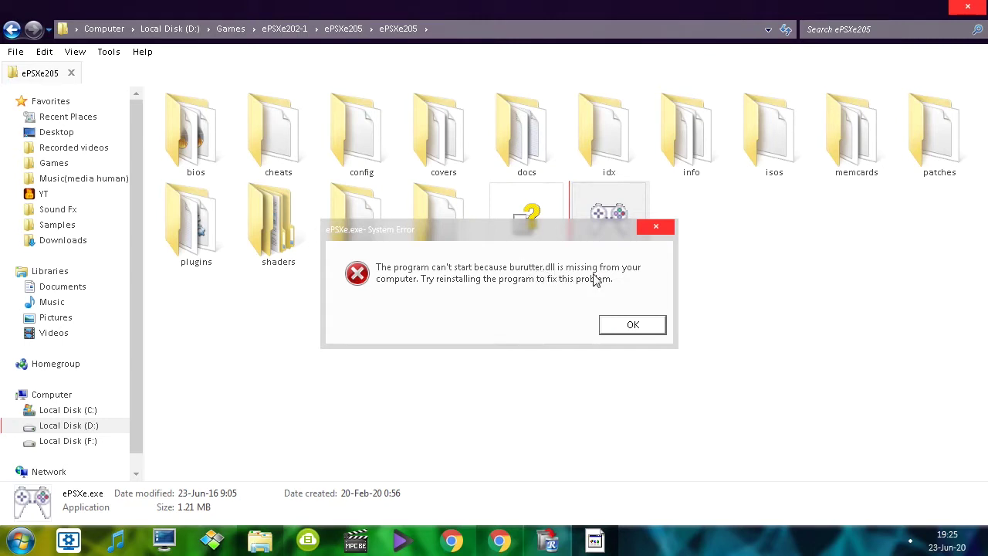
click(627, 327)
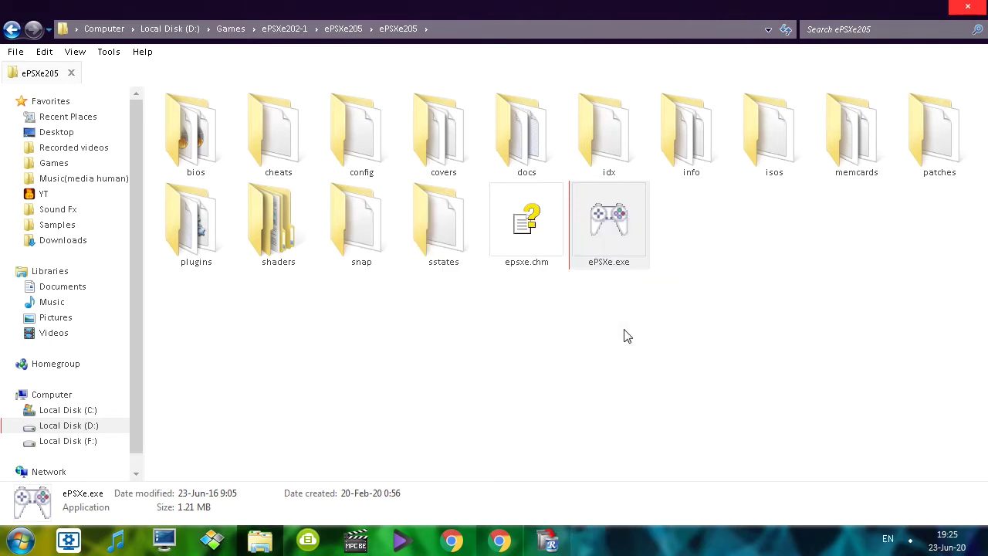
click(498, 359)
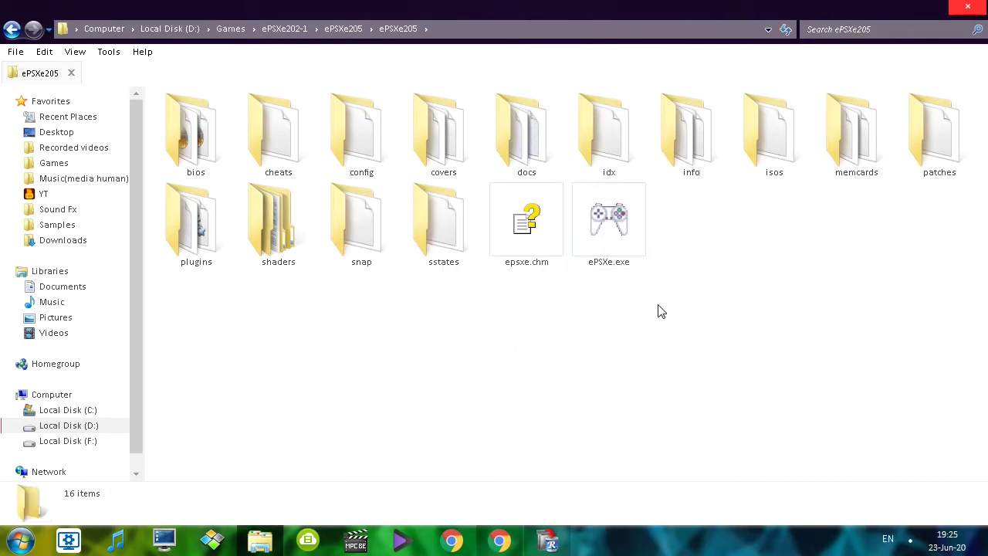
drag(703, 210, 687, 340)
drag(688, 243, 785, 386)
drag(721, 364, 739, 397)
Step: Launch ePSXe.exe again, search Google in Chrome for the missing file "burutter.dll", and close the system error dialog
click(604, 220)
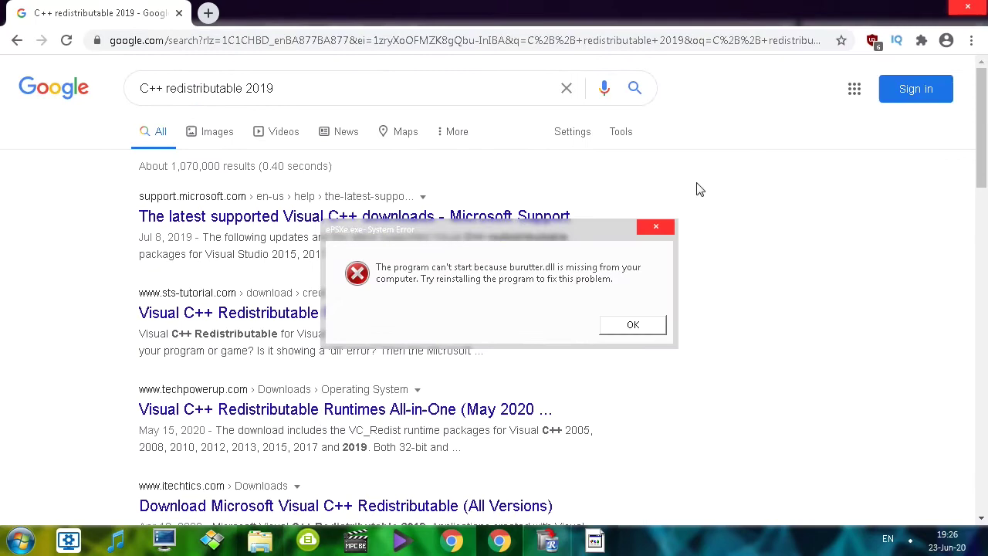
triple_click(327, 84)
text(burutter.dll)
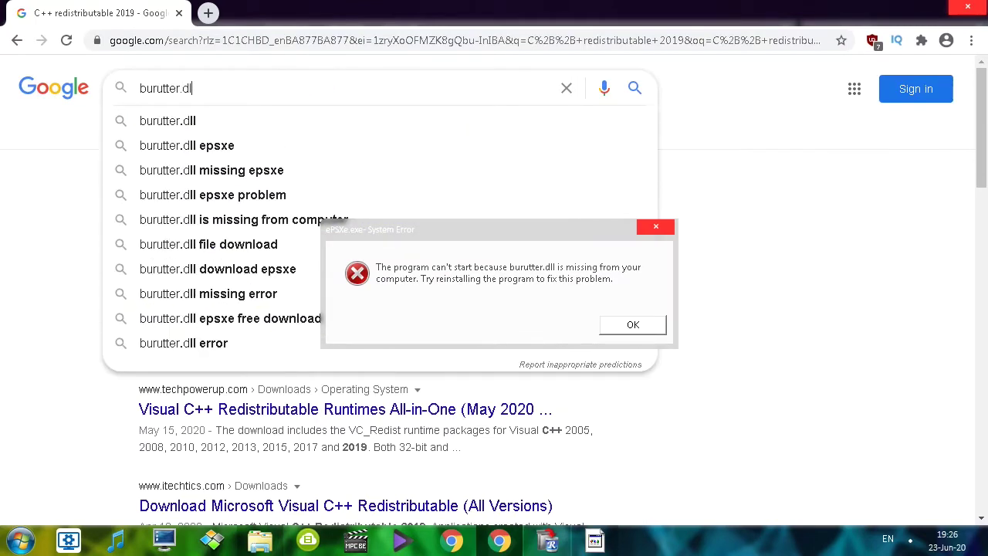
key(Return)
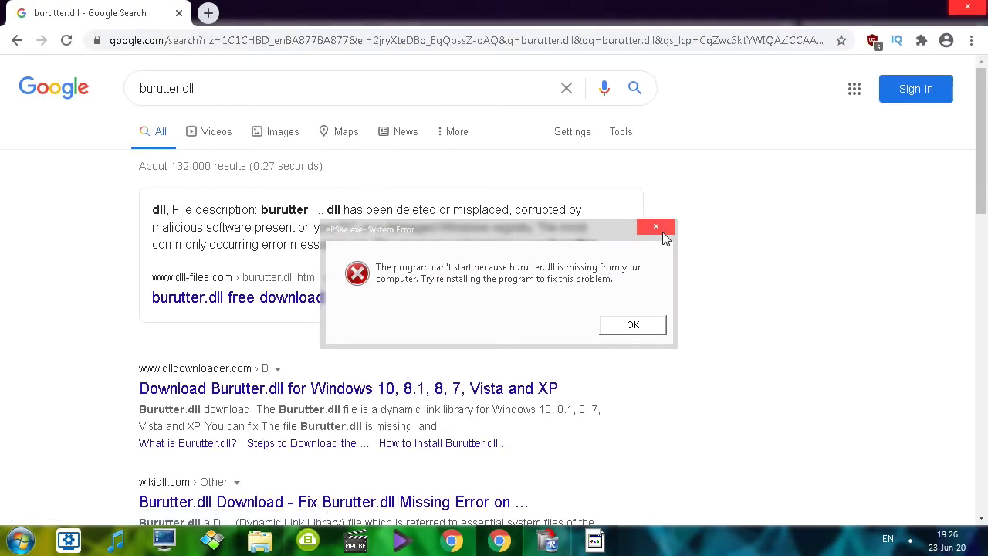
click(656, 228)
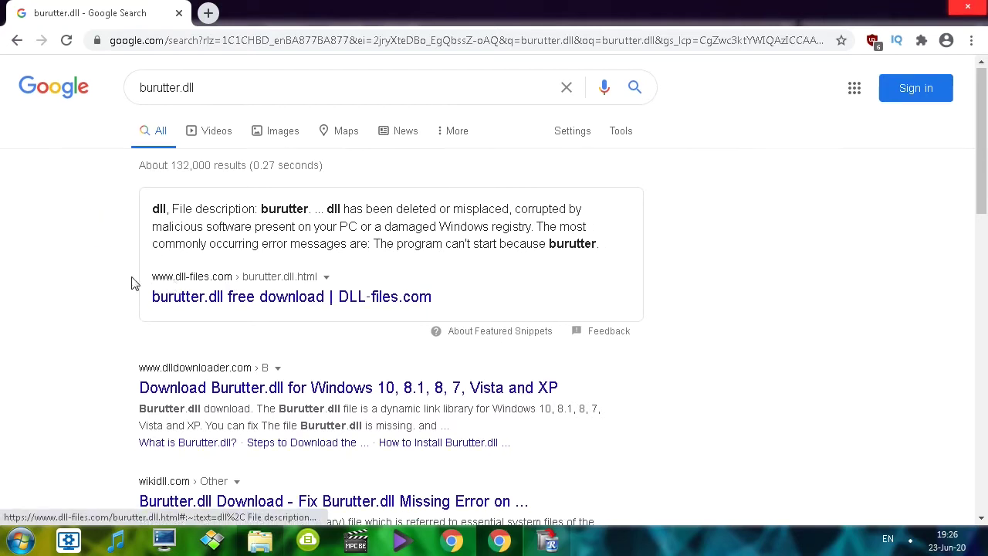
Step: Open the DLL-files.com result for burutter.dll in a new browser tab and switch to it
scroll(131, 283, down, 1)
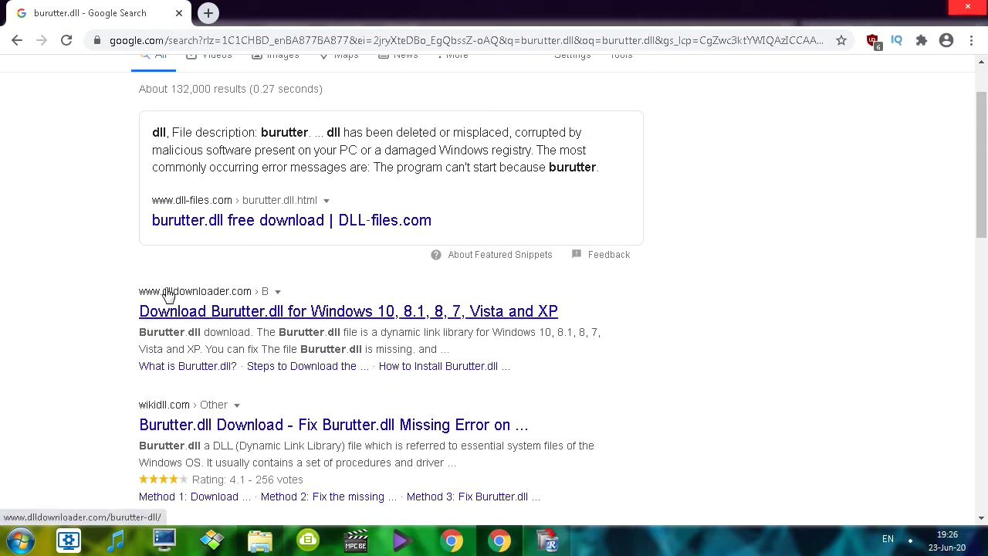
middle_click(188, 224)
scroll(194, 178, down, 1)
key(ctrl+Tab)
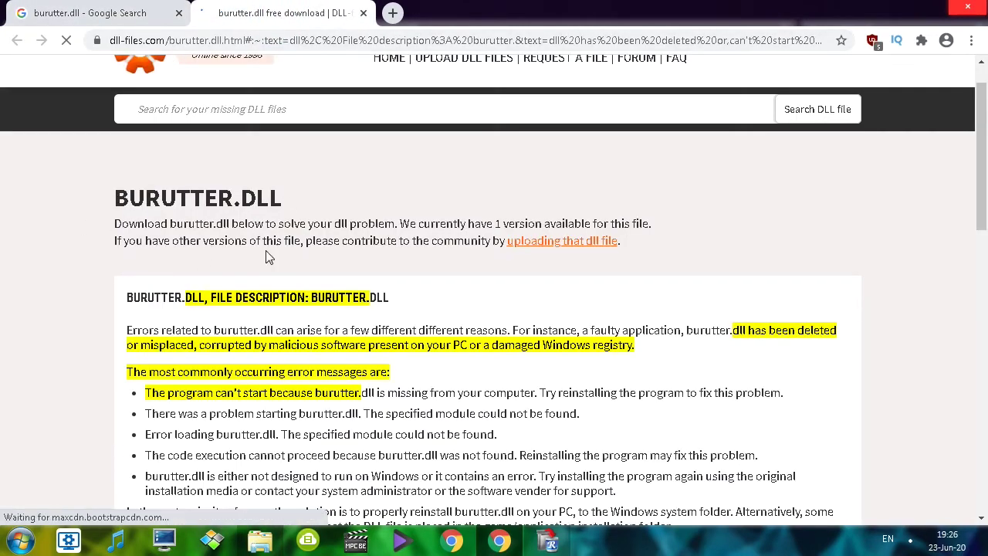
Step: Find the 32-bit burutter.dll entry on the DLL-files.com page and download its zip file
scroll(265, 247, down, 4)
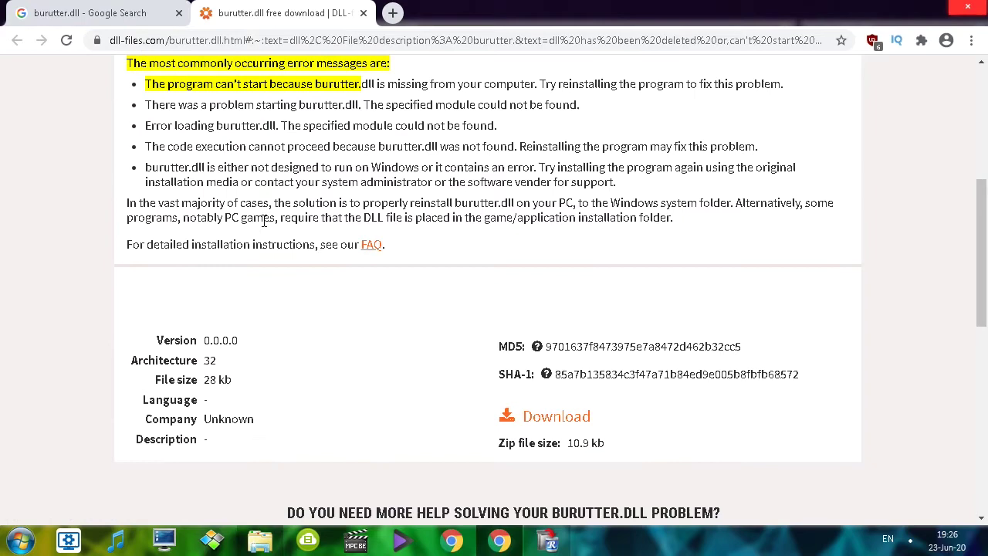
scroll(263, 222, down, 5)
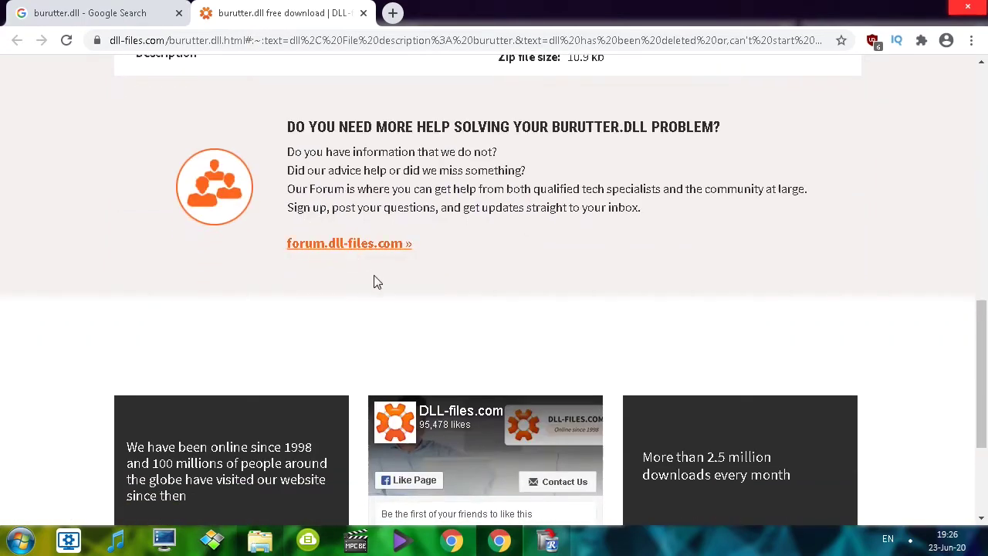
scroll(463, 286, up, 2)
scroll(503, 287, down, 4)
scroll(511, 287, up, 6)
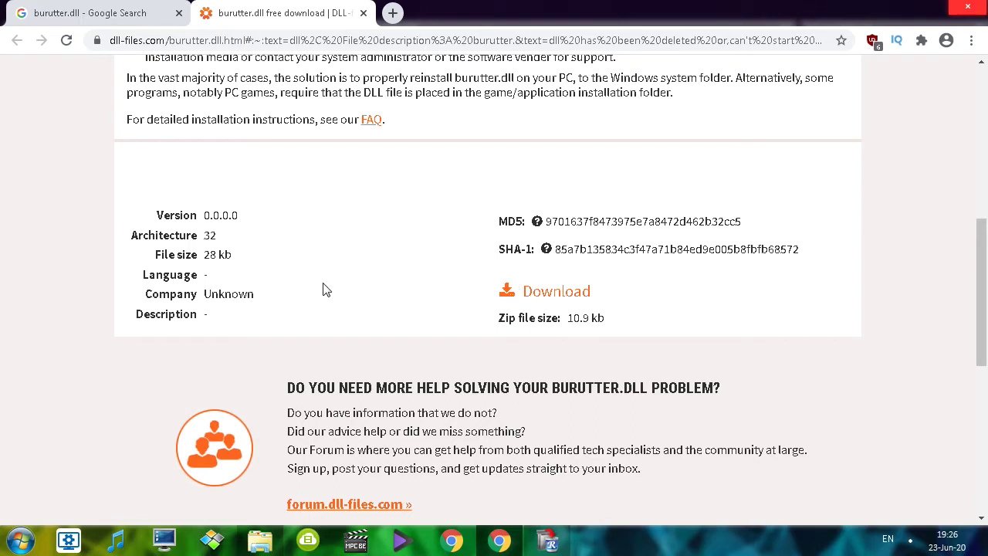
click(552, 300)
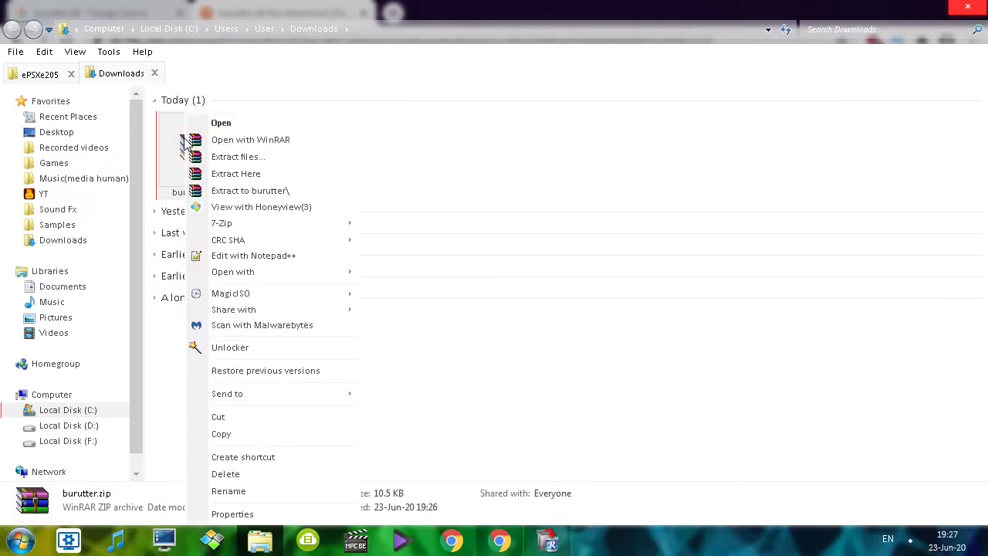
Step: Extract burutter.zip into its own burutter folder in Downloads, open that folder and select burutter.dll
click(238, 193)
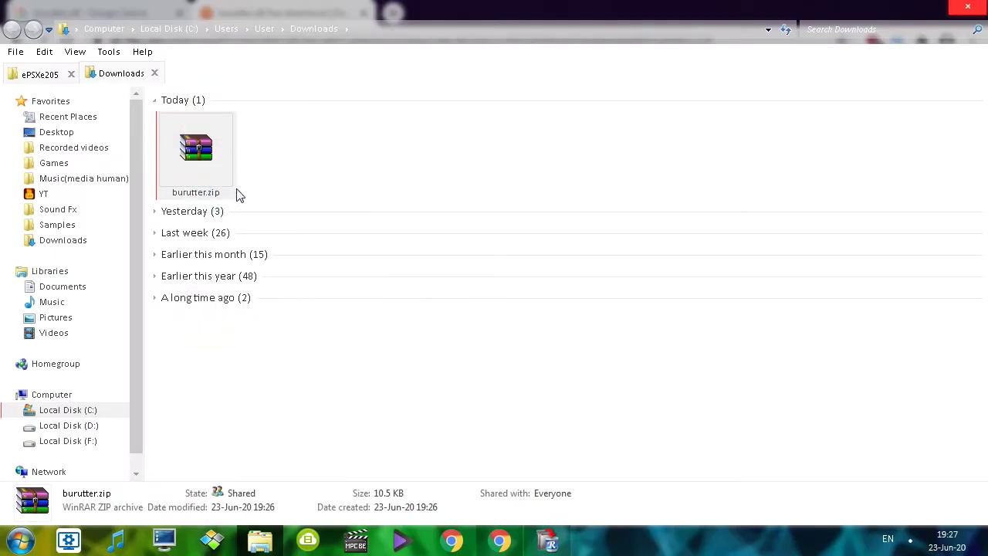
double_click(273, 147)
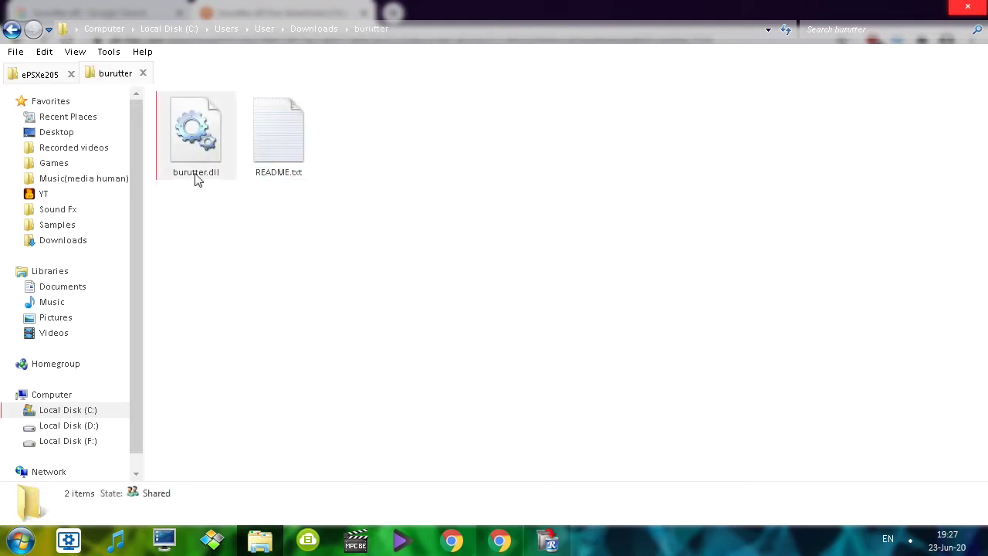
click(196, 166)
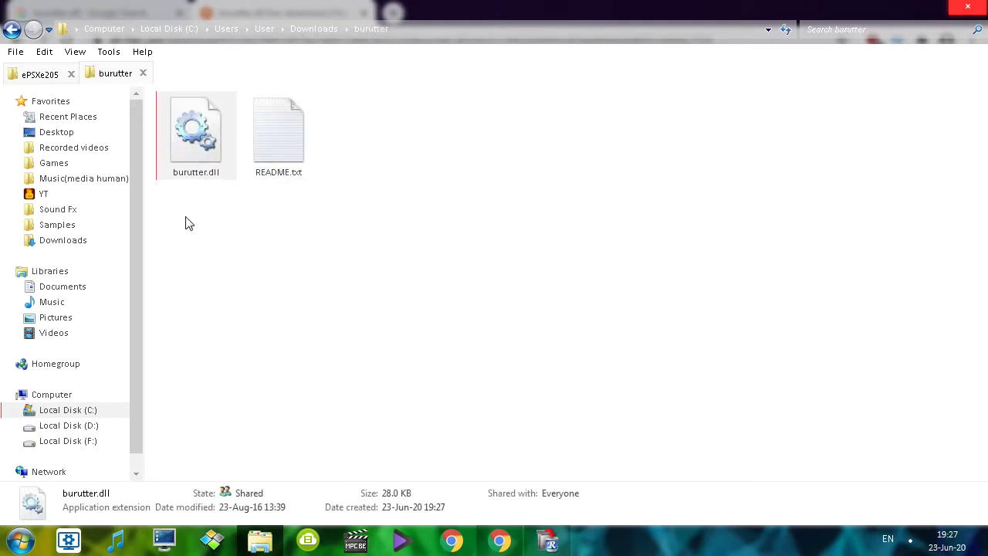
Step: Delete README.txt from the burutter folder, leaving burutter.dll in place
click(284, 121)
key(Delete)
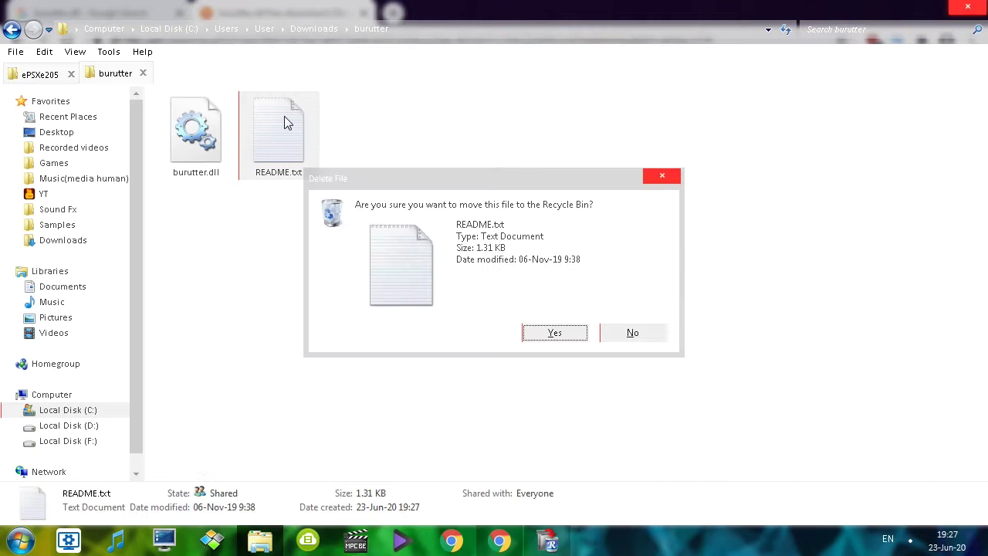
key(Return)
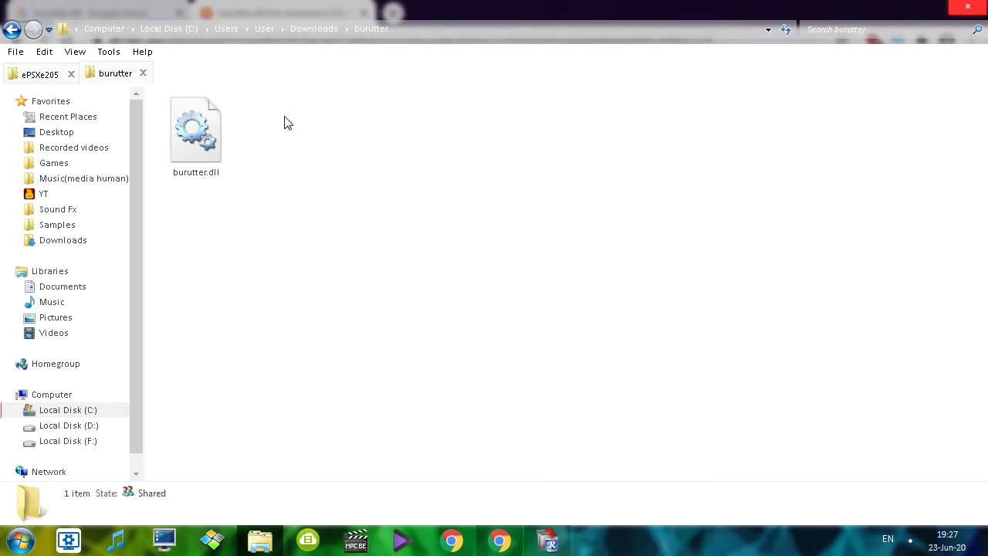
Step: Copy burutter.dll from the burutter folder into the ePSXe205 folder that contains ePSXe.exe
drag(288, 122, 177, 202)
click(46, 75)
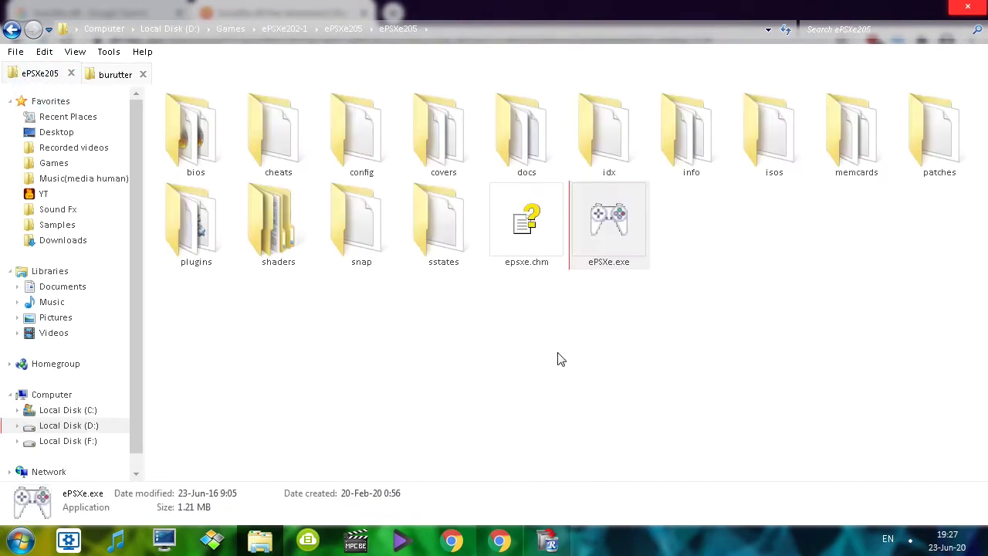
key(ctrl+v)
click(692, 369)
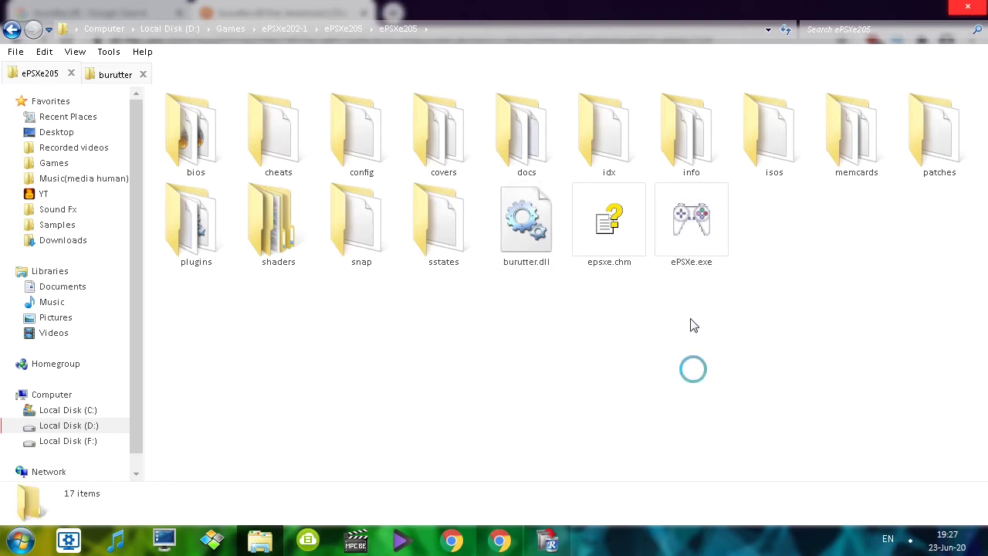
Step: Launch ePSXe.exe and run the ISO "Resident Evil 2 (USA) (Disc 1).cue" to test the emulator
double_click(691, 223)
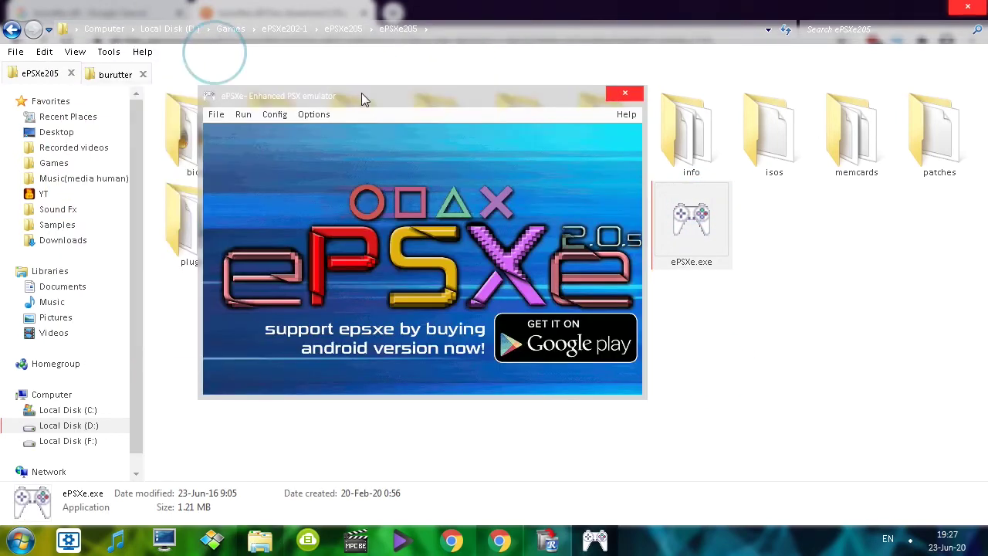
click(216, 114)
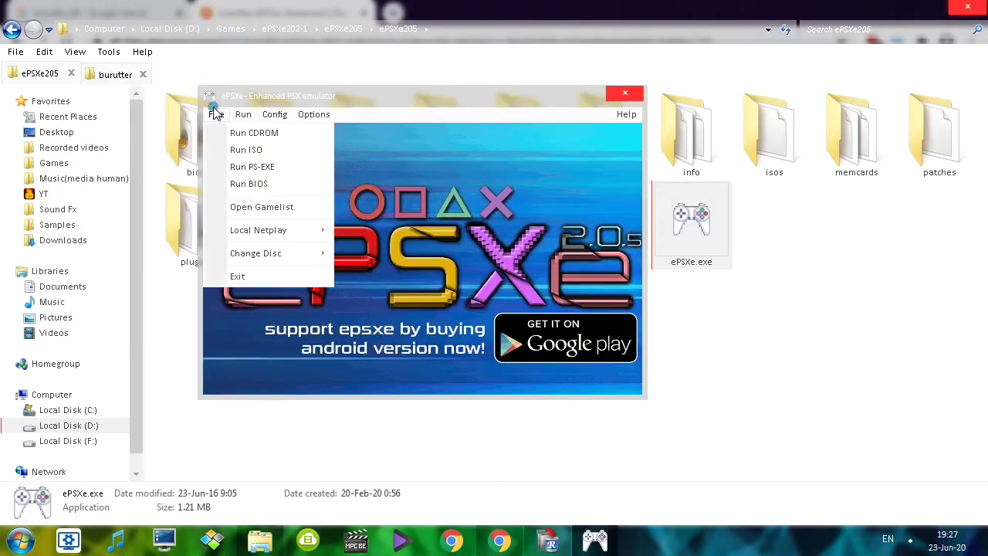
click(238, 151)
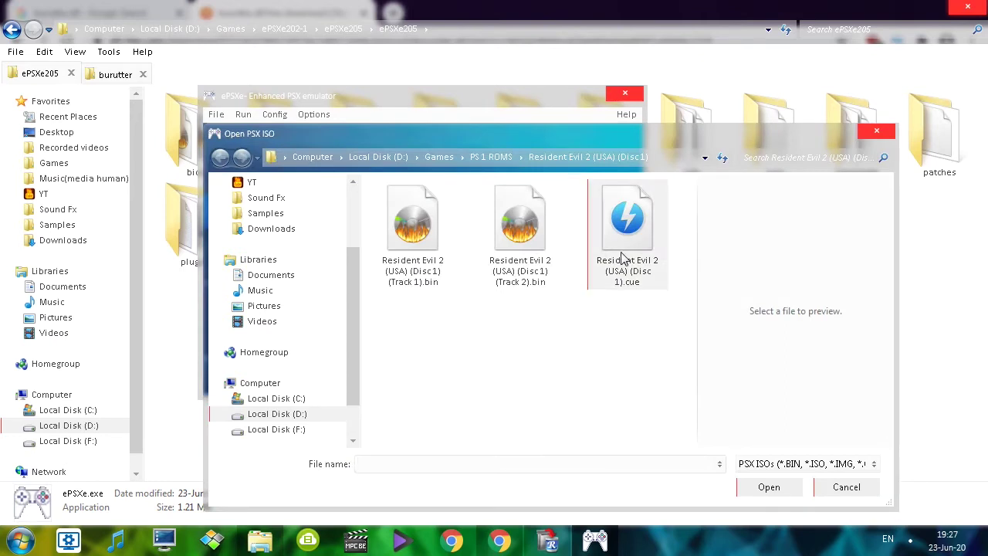
double_click(624, 254)
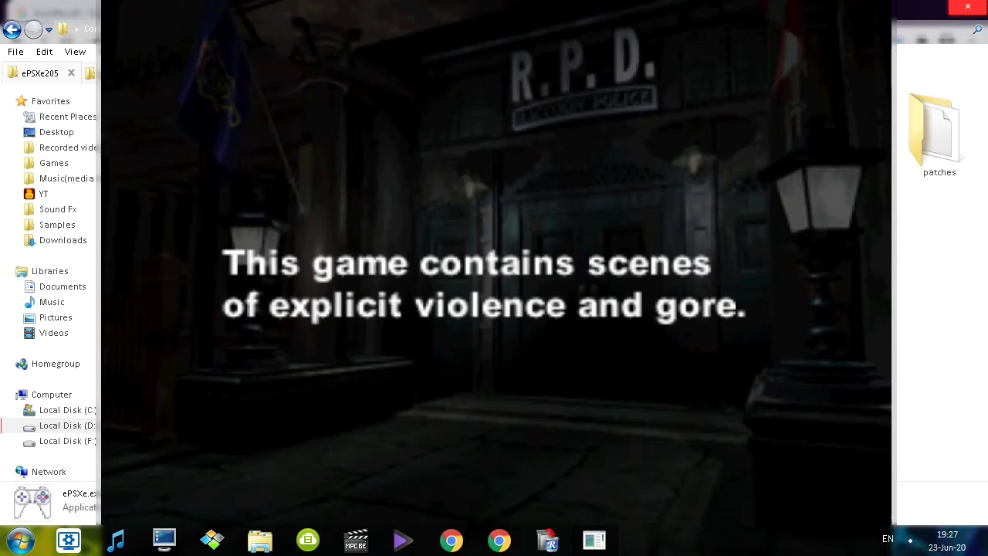
Step: Exit the running game and close the ePSXe emulator
key(Escape)
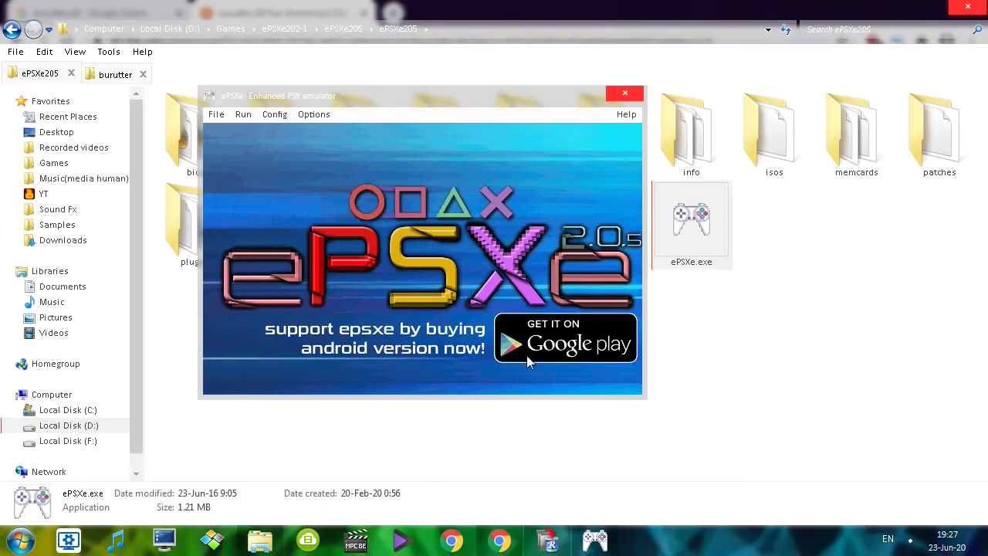
click(626, 91)
click(600, 393)
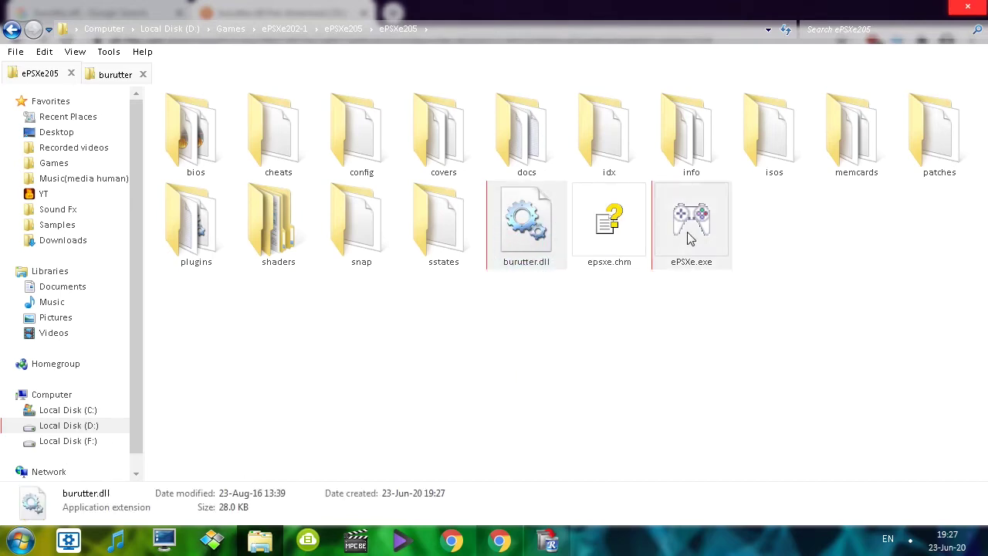
Step: Switch to Chrome and open the dlldownloader.com and wikidll.com results for burutter.dll in new tabs
click(500, 540)
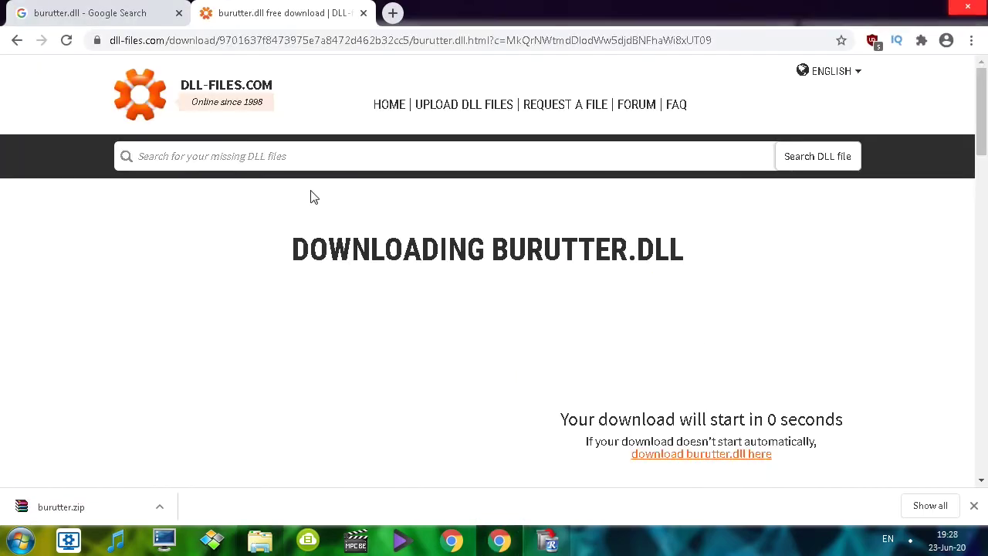
click(155, 13)
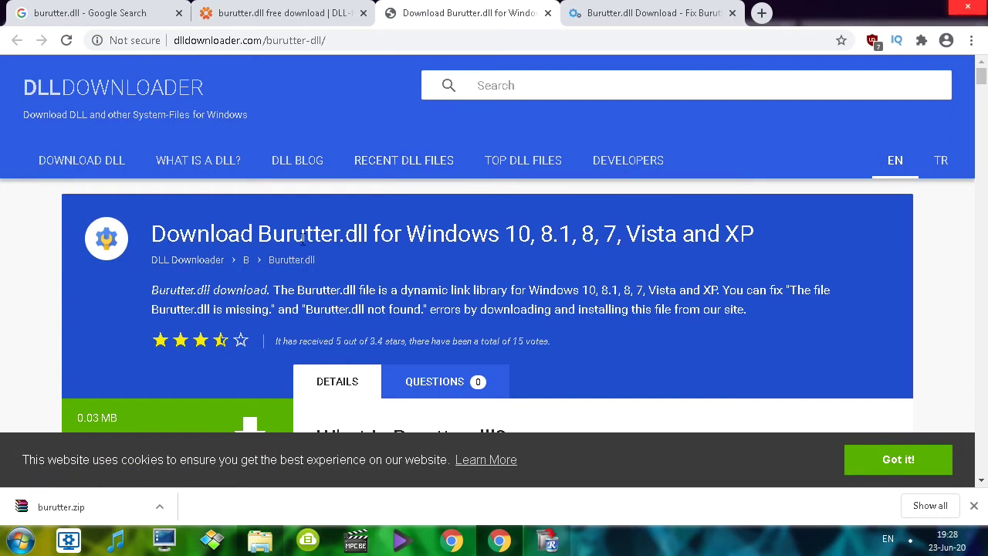
Step: Download burutter.dll.zip from the dlldownloader.com page and show the file in the Downloads folder
scroll(309, 239, down, 4)
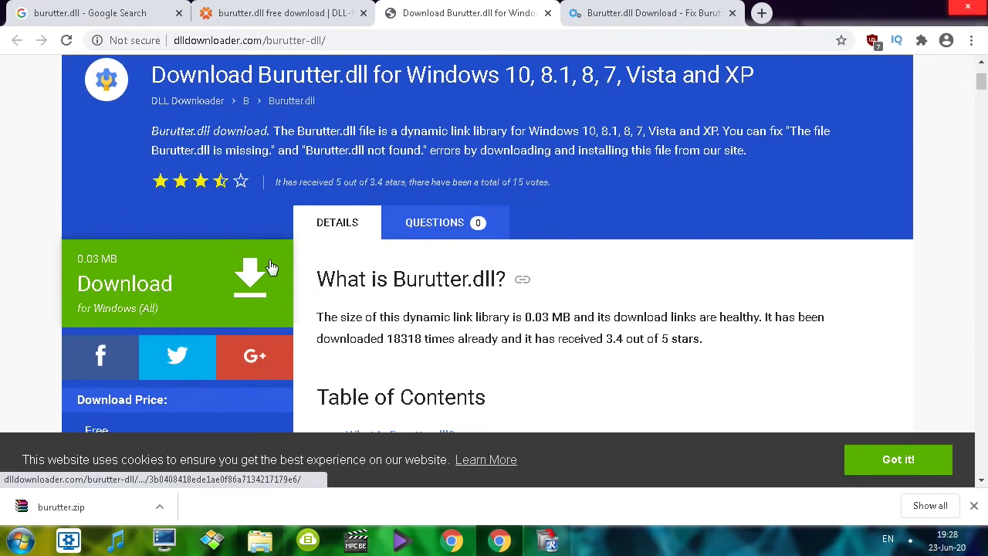
scroll(338, 236, up, 2)
scroll(401, 308, down, 3)
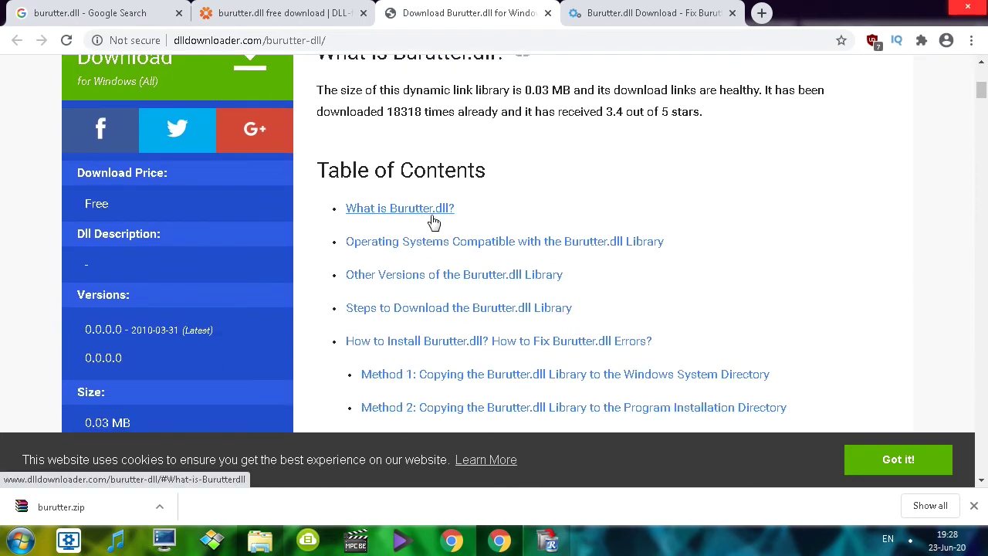
click(454, 242)
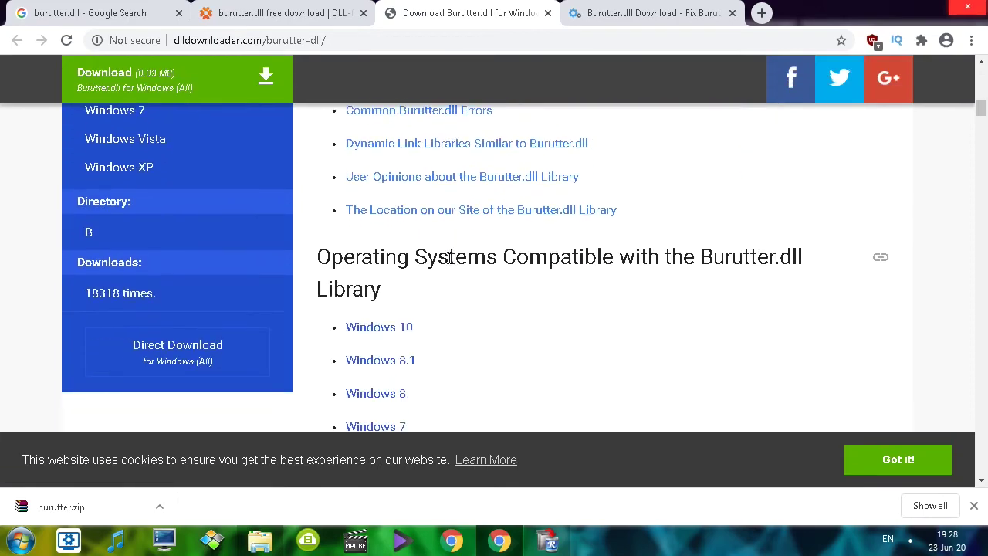
scroll(432, 299, up, 8)
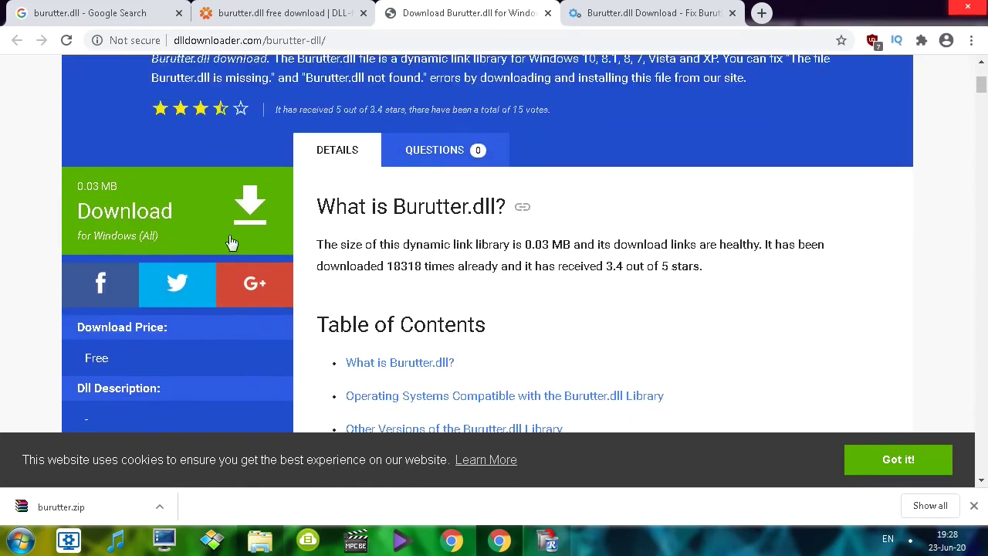
click(126, 205)
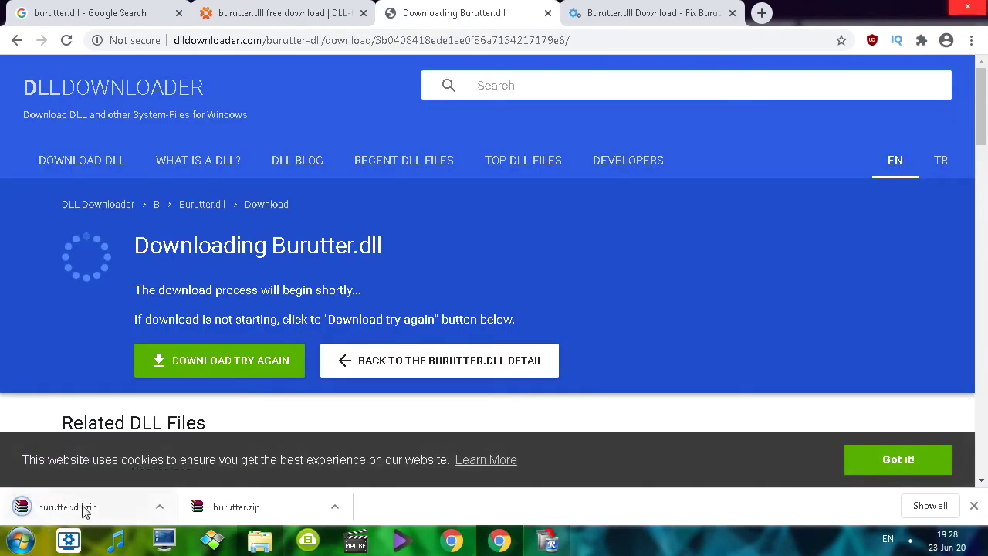
click(153, 513)
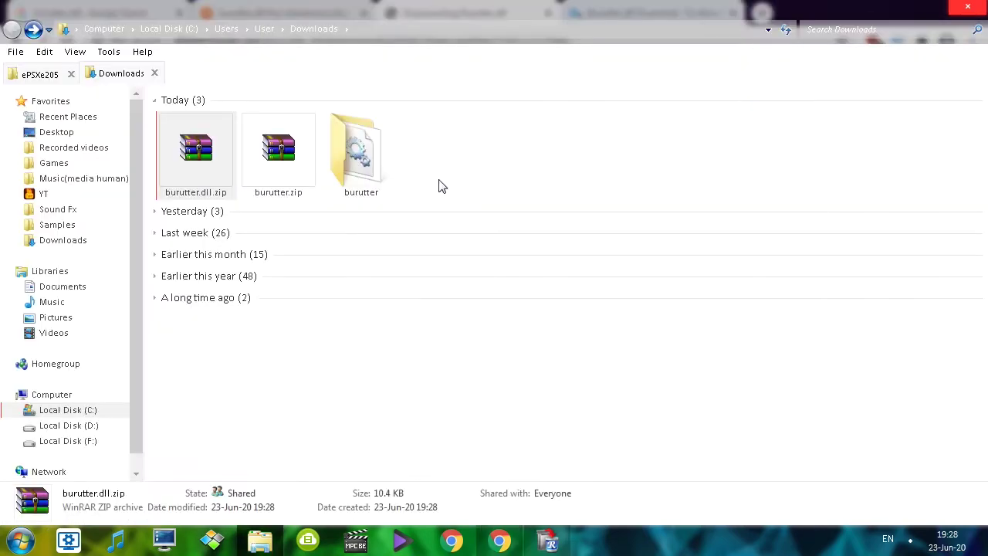
Step: Return to Chrome and download the 32-bit burutter.dll version 1.0.0.0 from the wikidll.com page
click(498, 542)
click(621, 11)
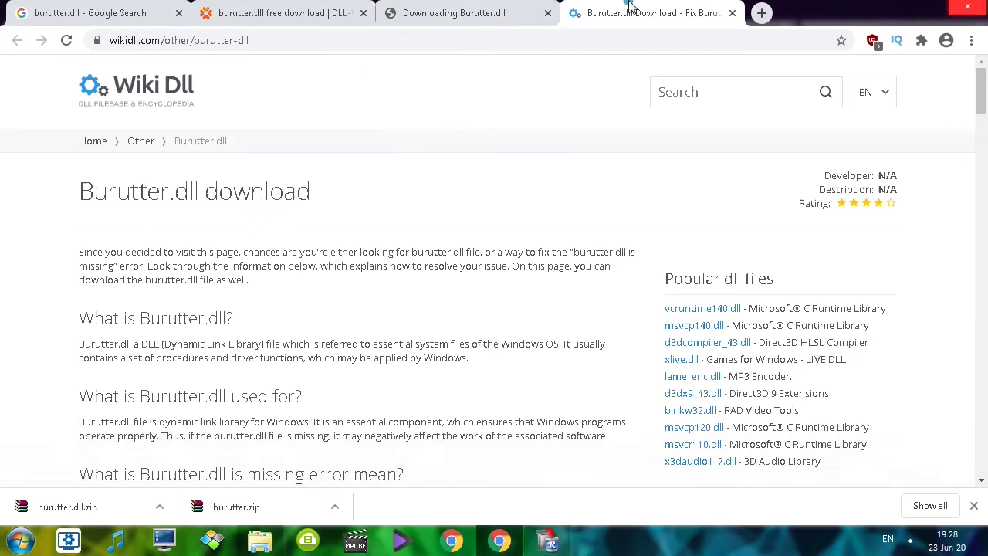
scroll(430, 203, down, 2)
scroll(432, 221, up, 2)
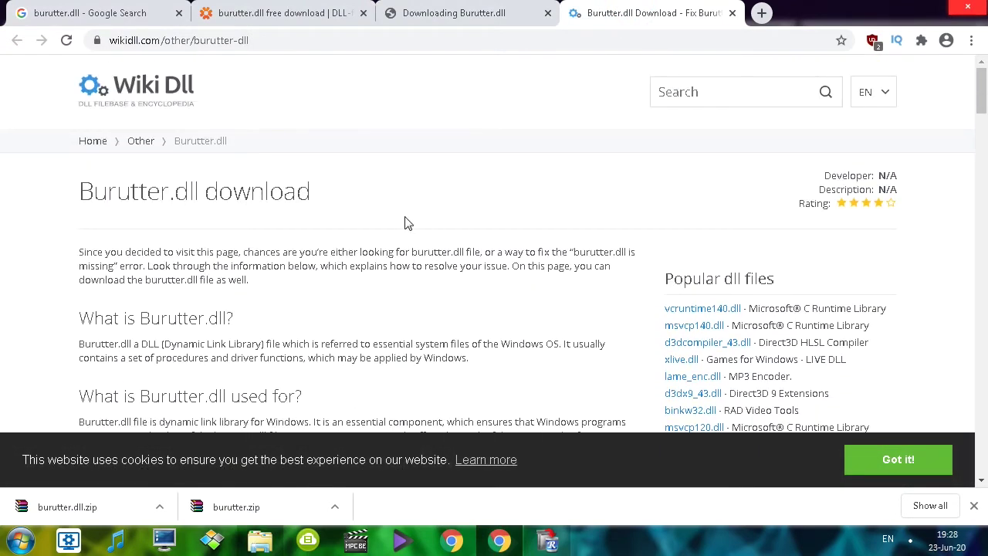
scroll(289, 216, down, 12)
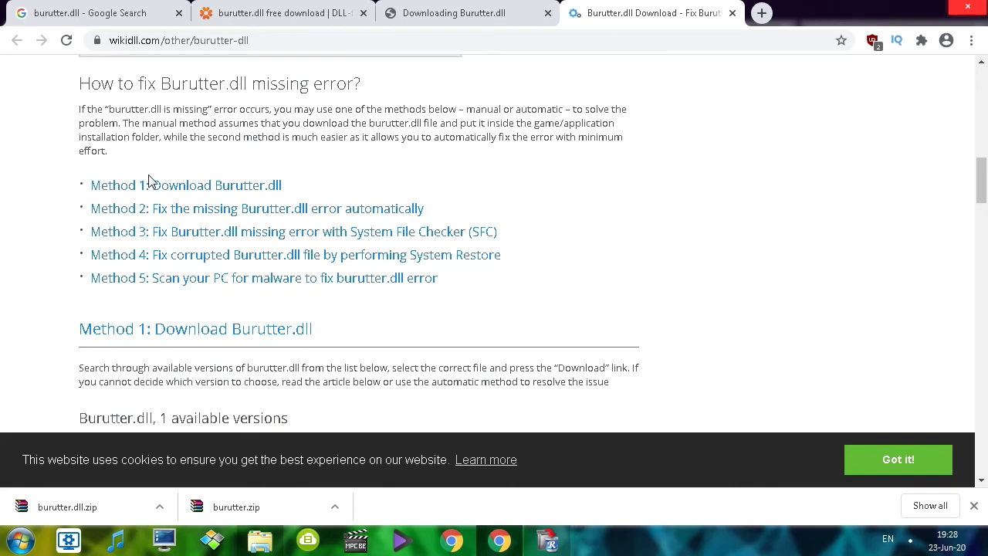
scroll(149, 180, down, 2)
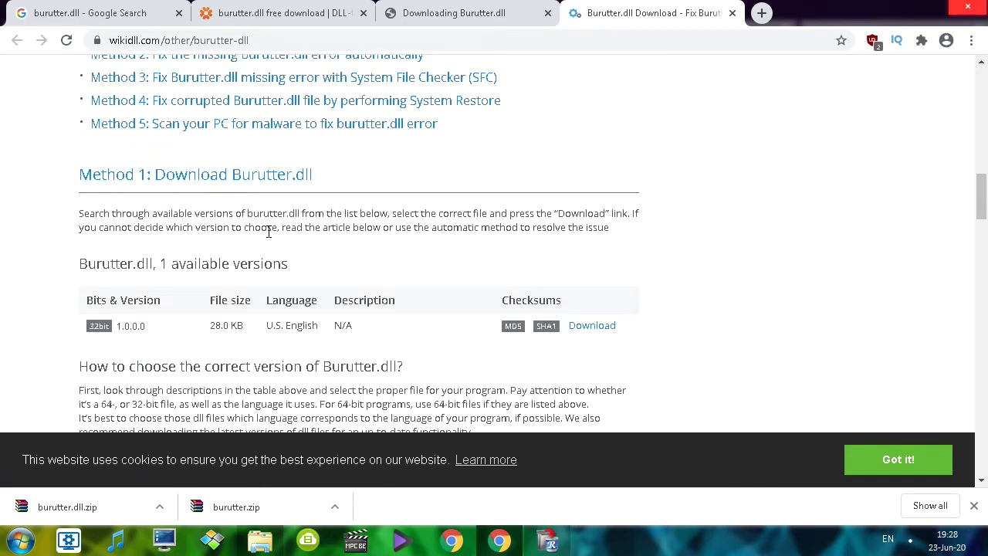
click(592, 326)
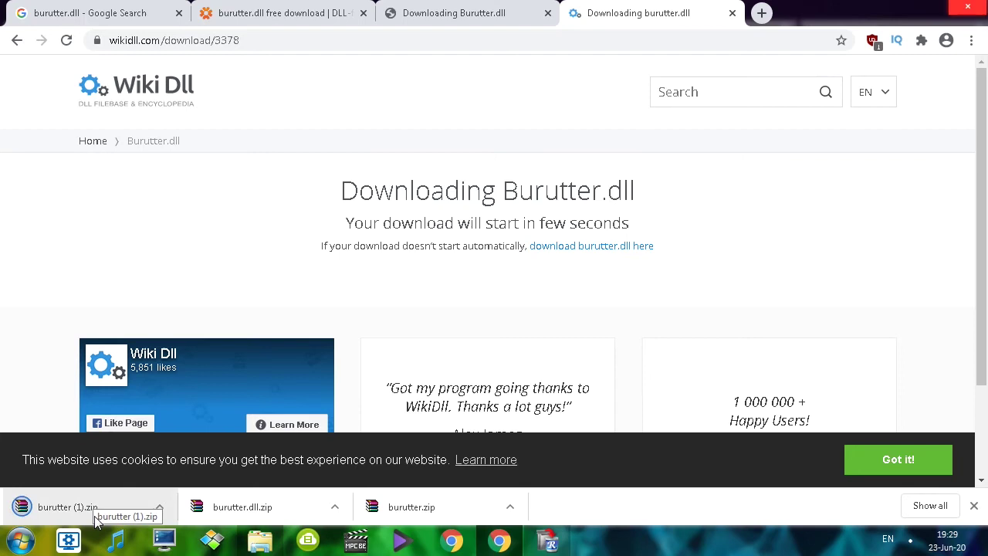
Step: Delete the three zip files burutter (1).zip, burutter.dll.zip and burutter.zip from Downloads, and open the burutter folder
click(259, 539)
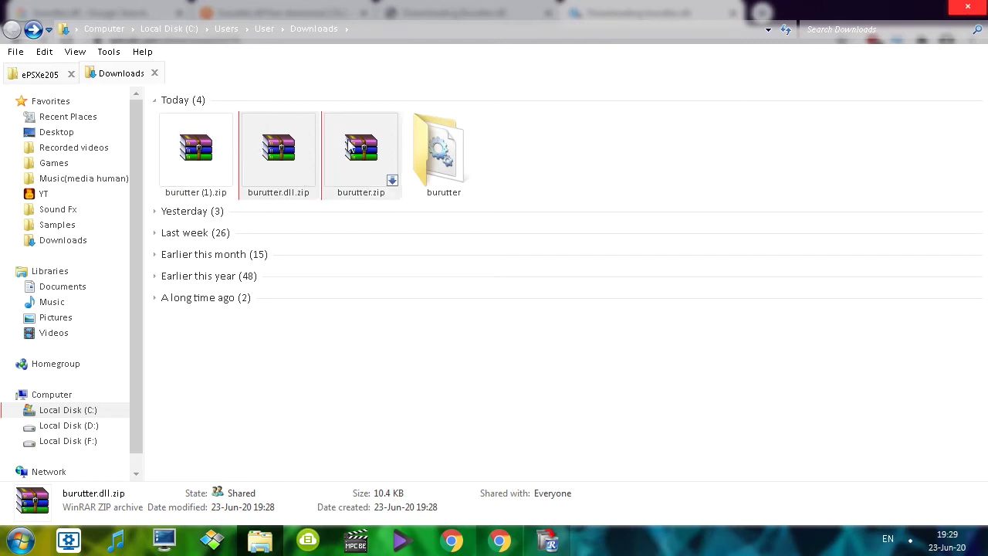
click(332, 161)
shift+click(194, 163)
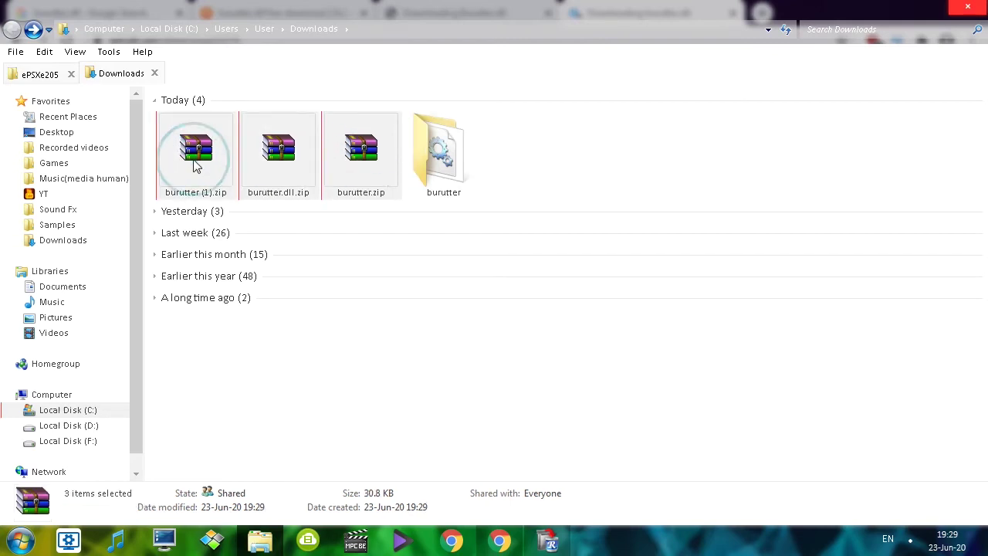
key(Delete)
key(Return)
double_click(194, 164)
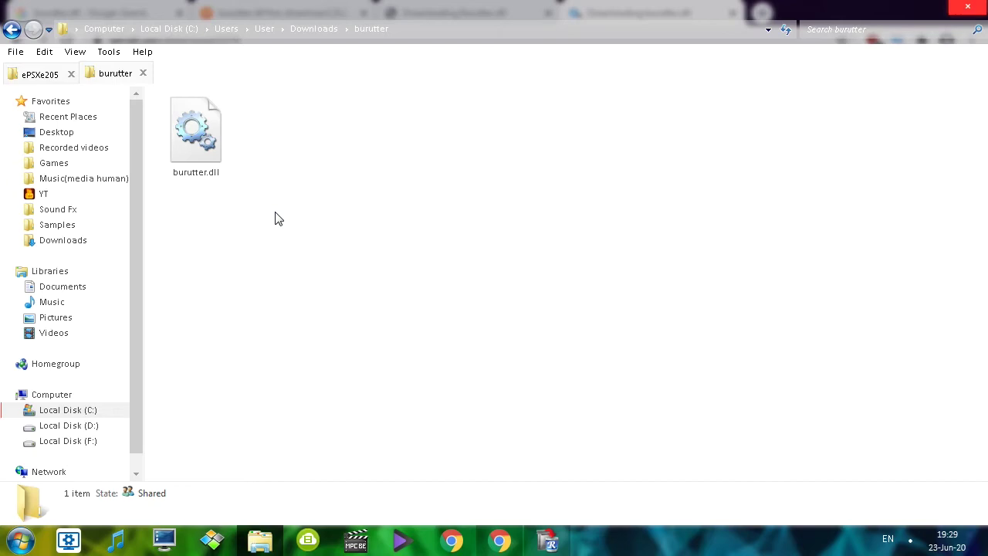
Step: Close all the open Chrome tabs, including the DLL download pages and the Google search
click(500, 540)
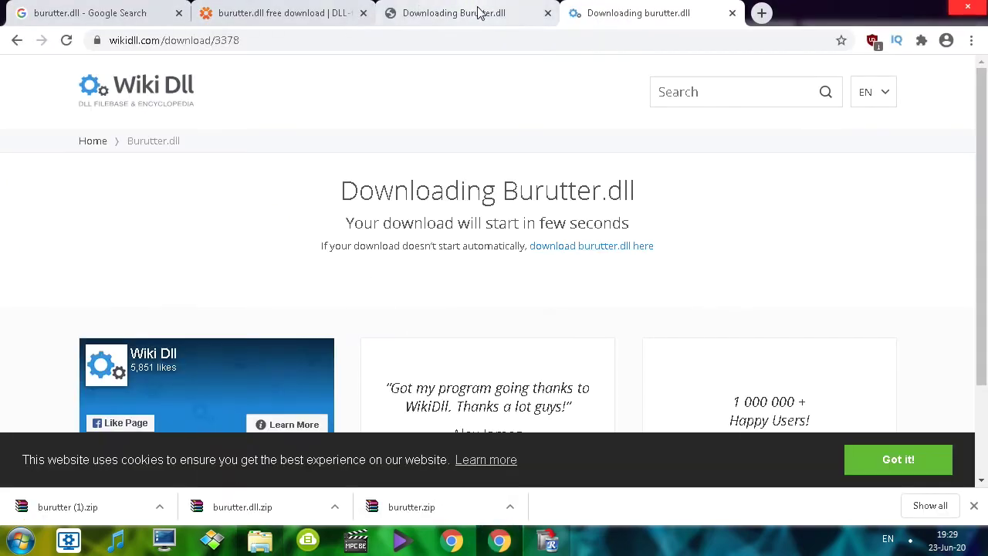
key(ctrl+w)
key(ctrl+w)
key(ctrl+w)
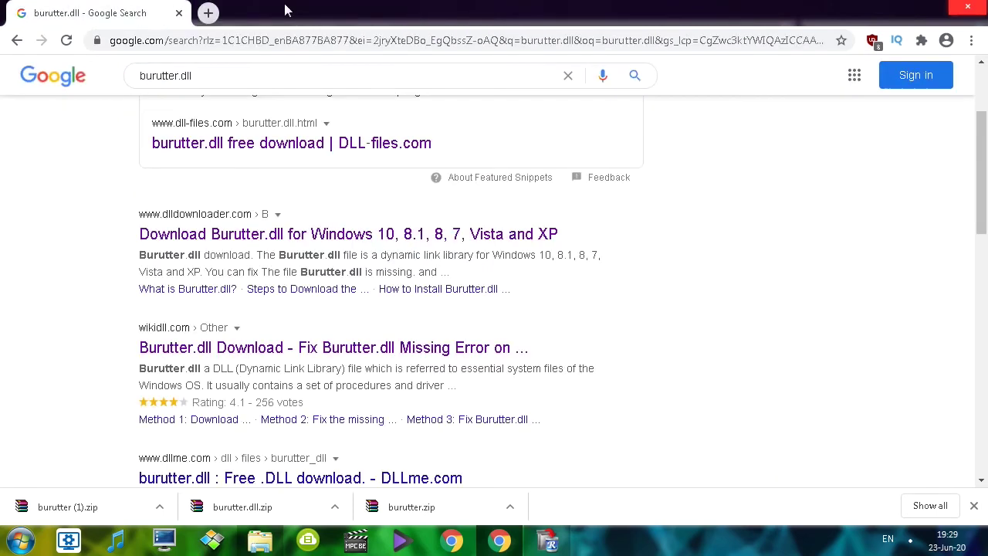
key(ctrl+w)
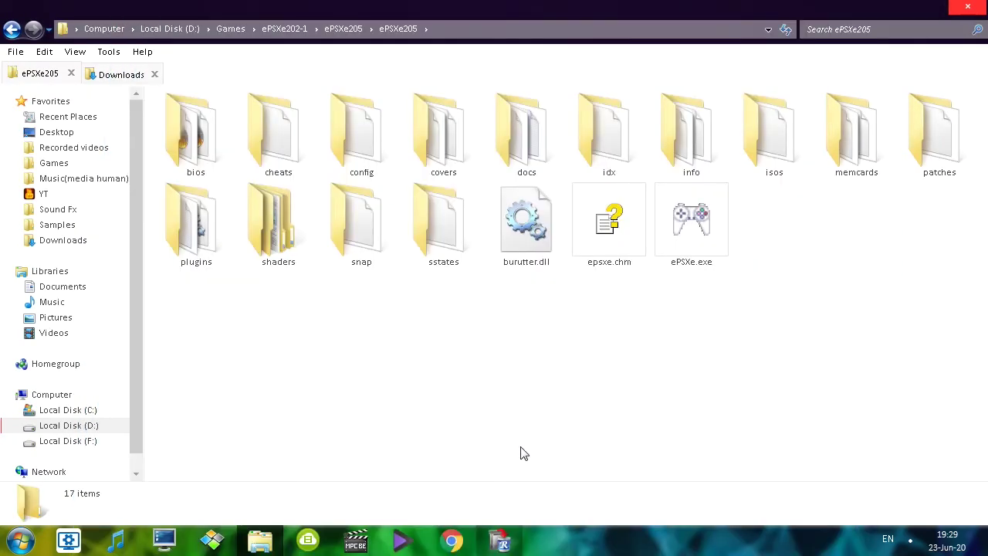
Step: Check burutter.dll in the ePSXe205 folder, clear the selection and close the Explorer window
click(550, 222)
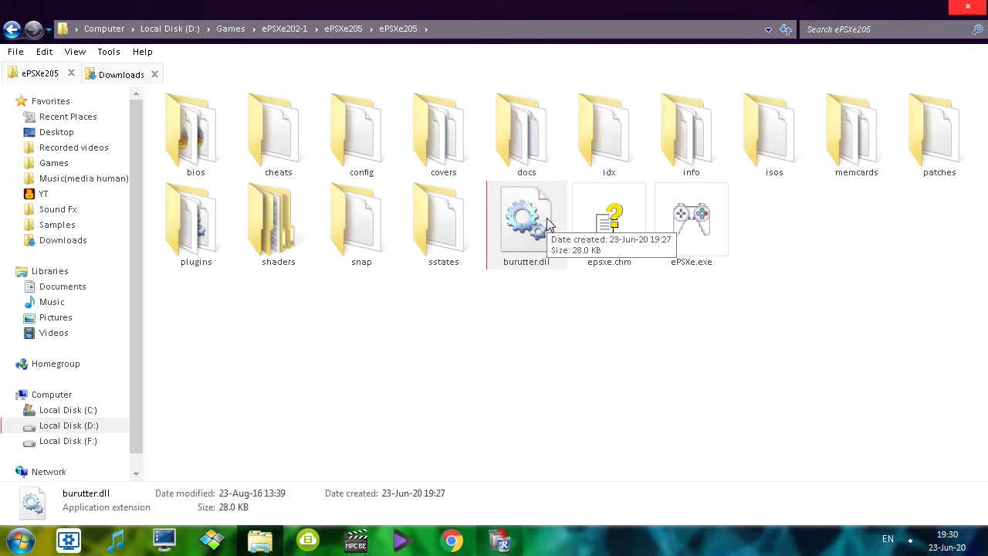
click(523, 417)
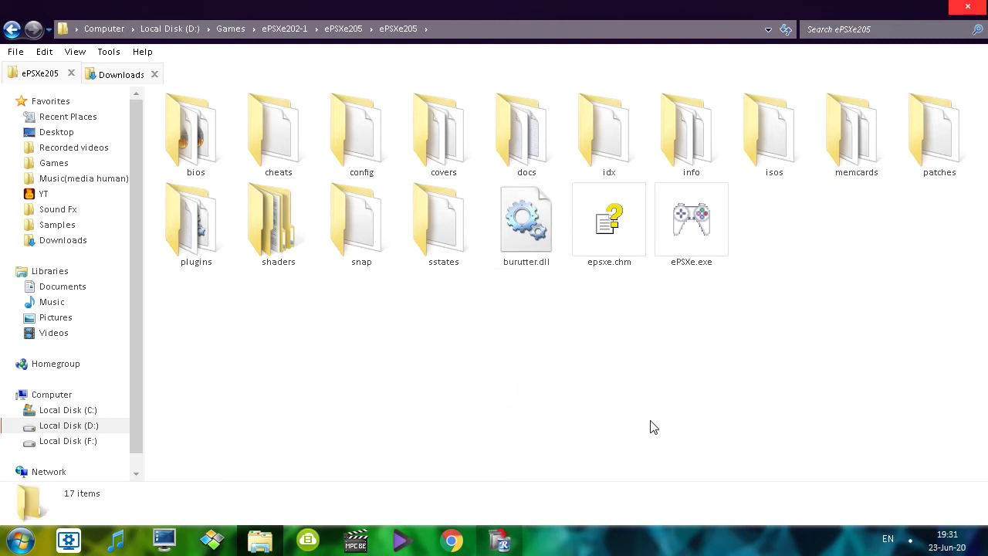
click(584, 309)
click(917, 7)
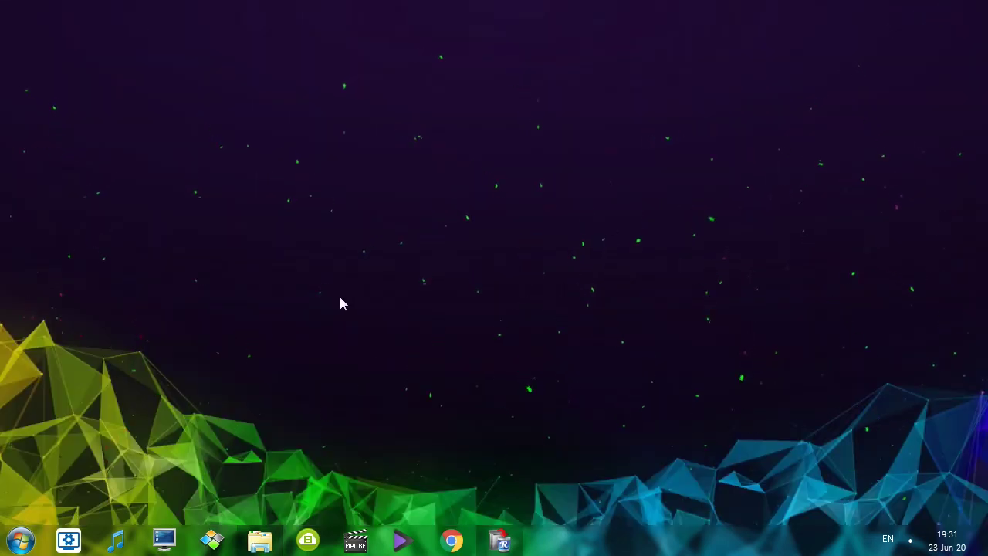